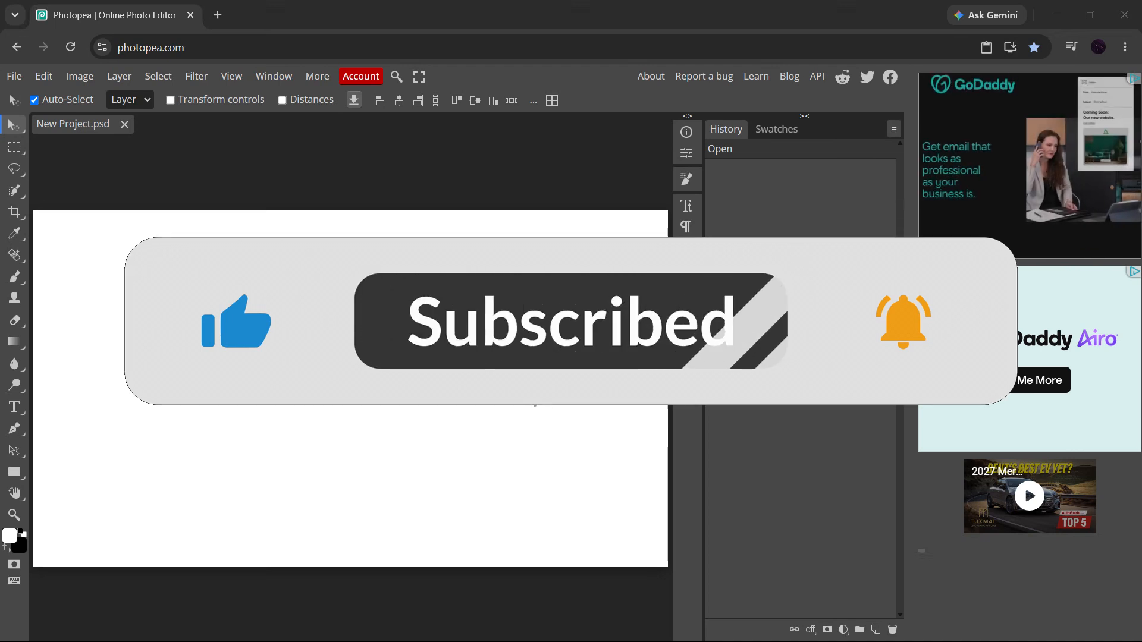
{"action": "key", "text": "F7"}
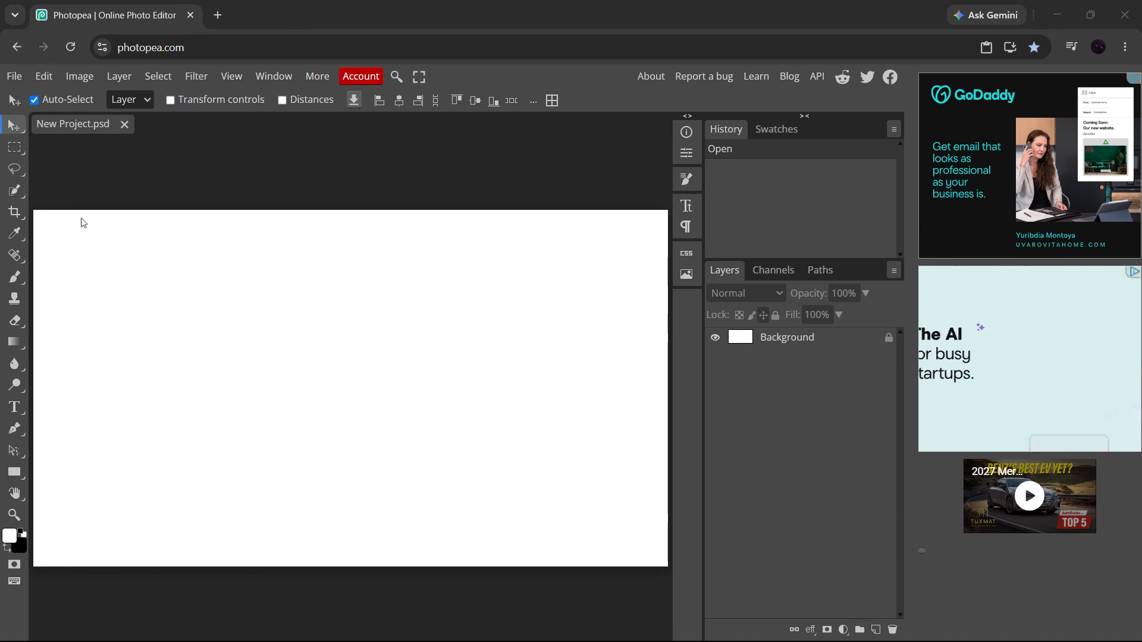
{"action": "left_click", "coordinate": [13, 77]}
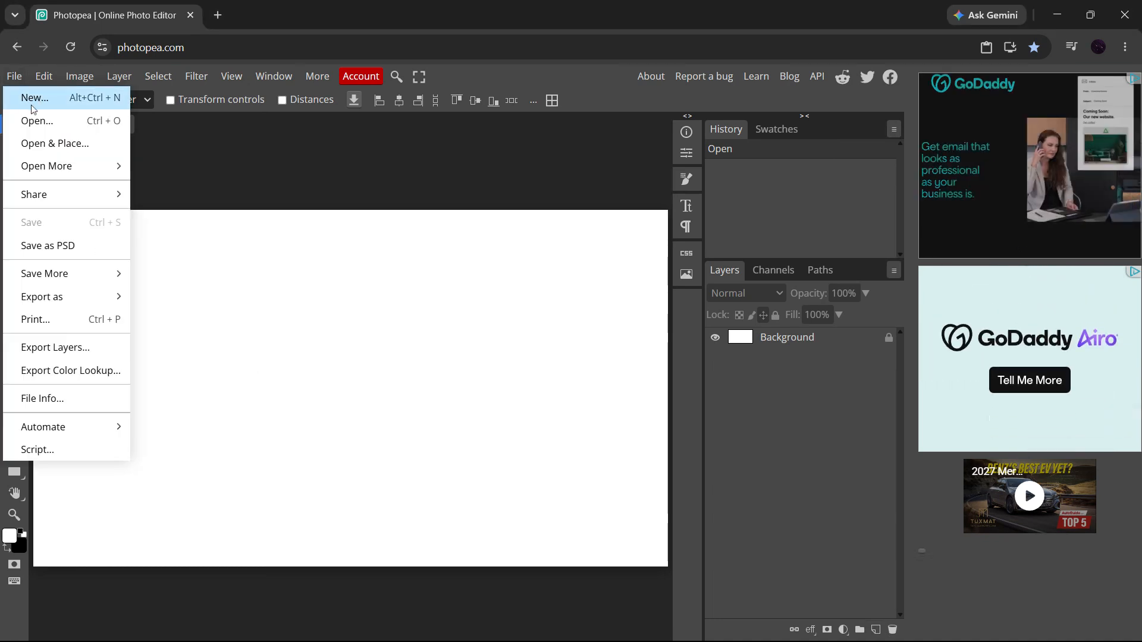
{"action": "left_click", "coordinate": [156, 266]}
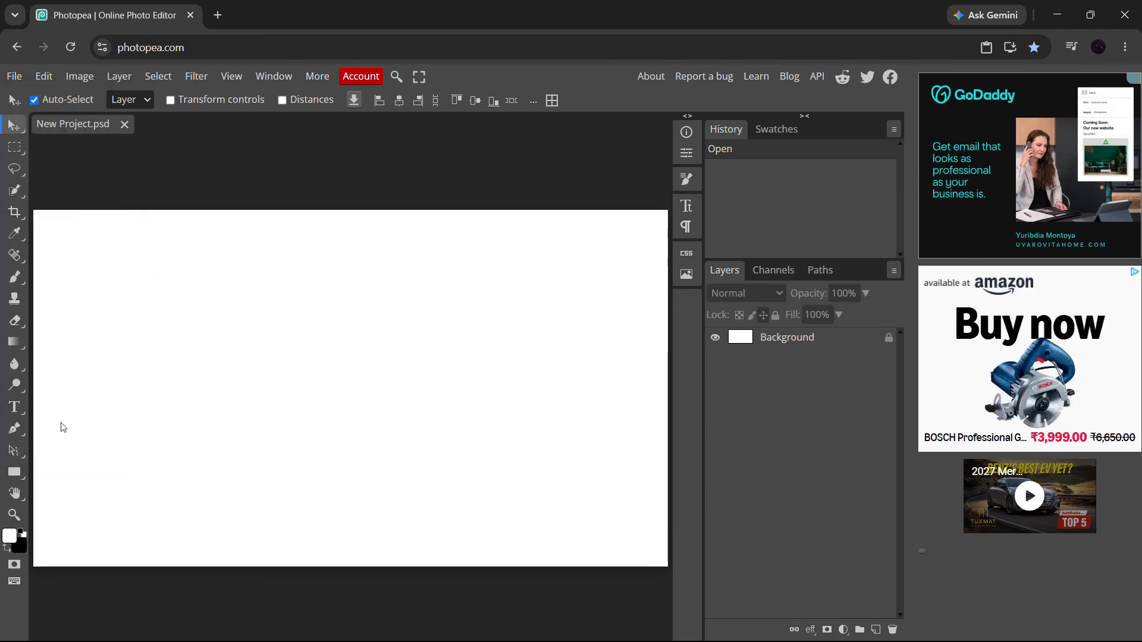
Activate the Pen tool and set its drawing mode to Shape
{"action": "left_click", "coordinate": [17, 456]}
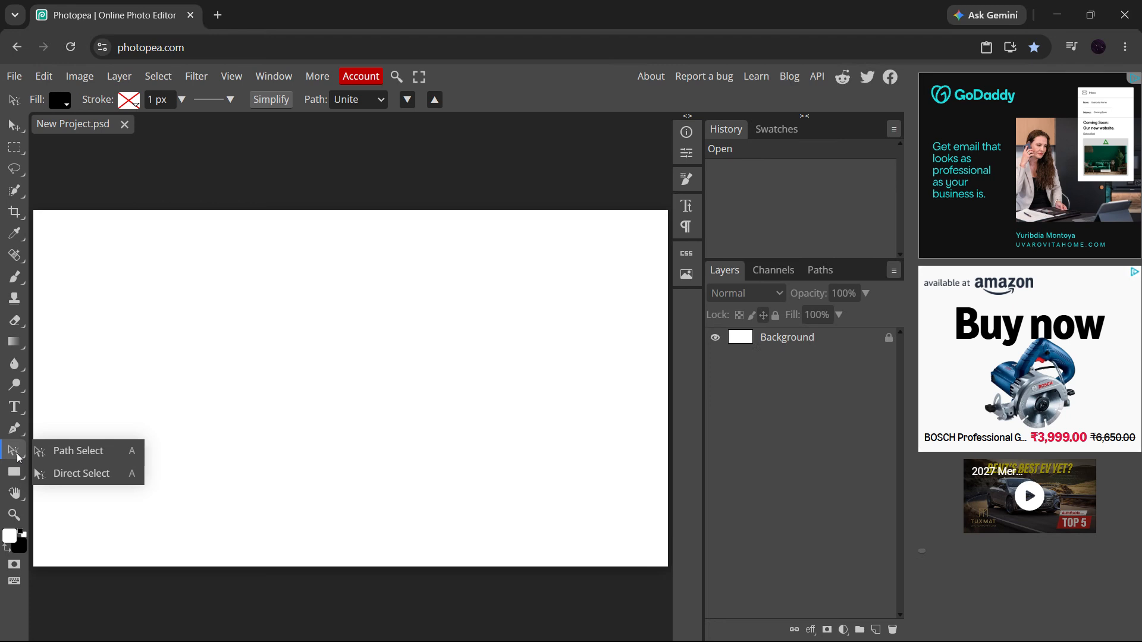
{"action": "left_click", "coordinate": [11, 431]}
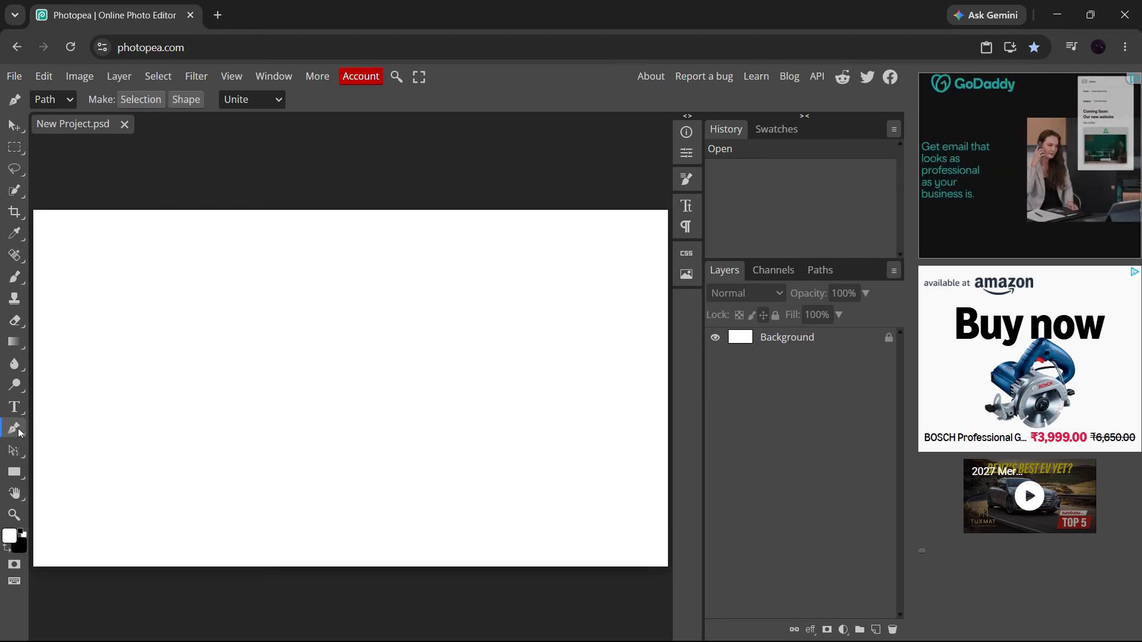
{"action": "left_click", "coordinate": [14, 433]}
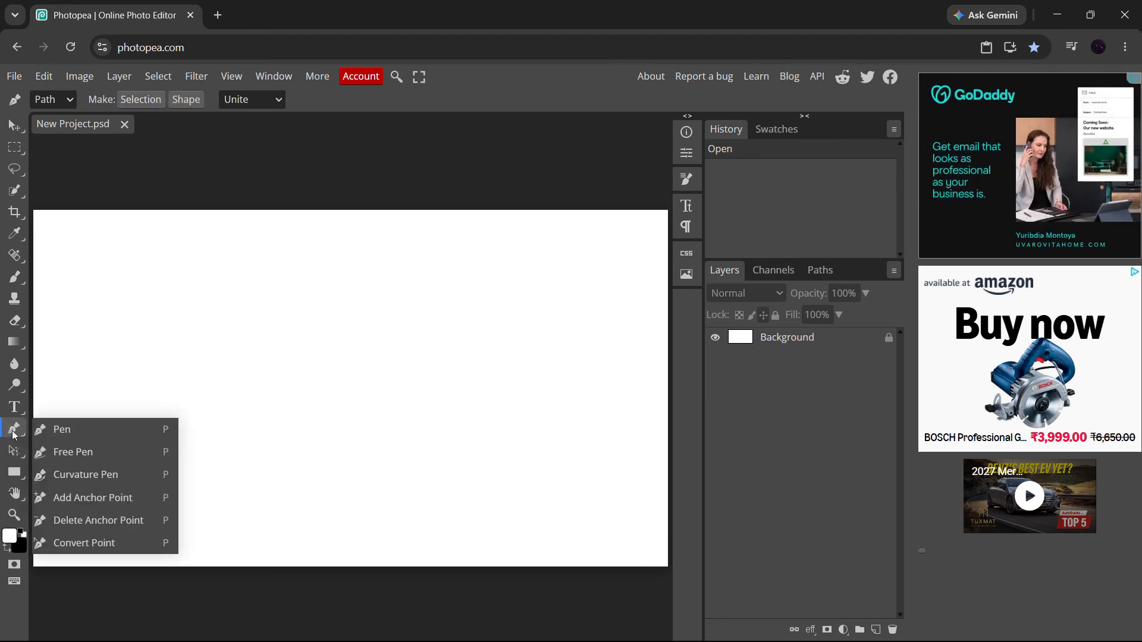
{"action": "left_click", "coordinate": [63, 431]}
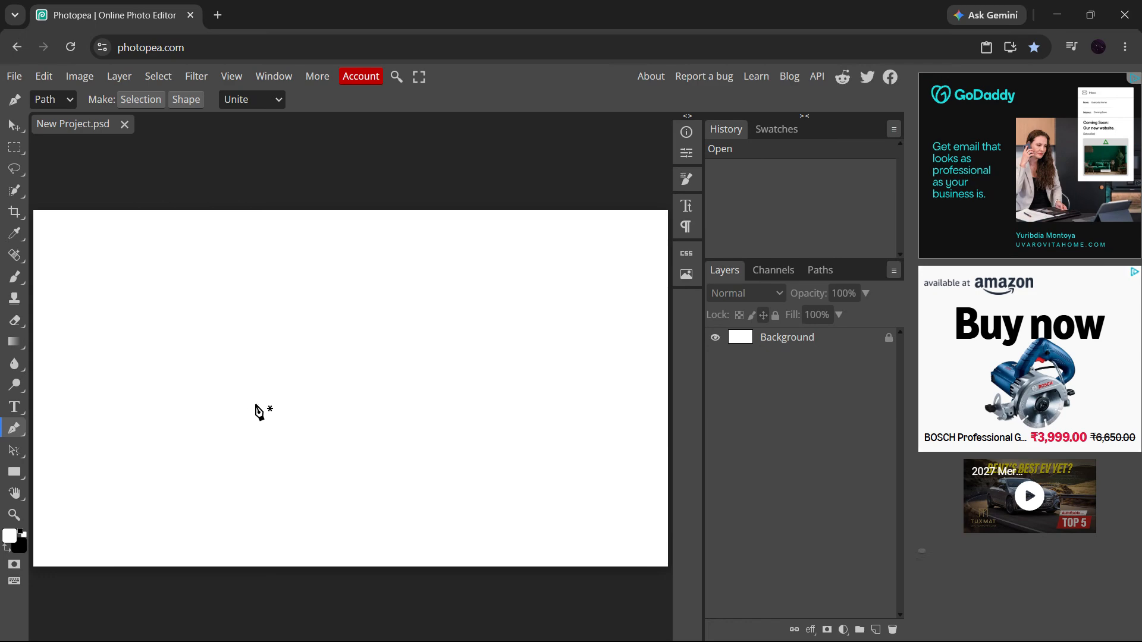
{"action": "left_click", "coordinate": [61, 100]}
{"action": "left_click", "coordinate": [60, 110]}
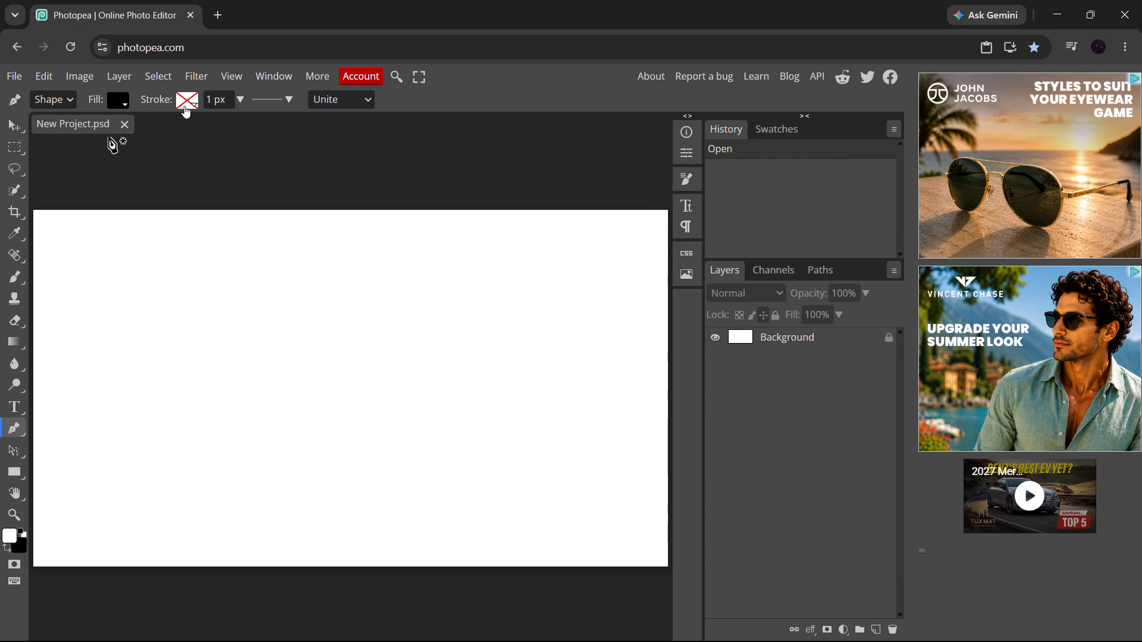
Give the pen shapes no fill and a solid black stroke 10 px wide
{"action": "left_click", "coordinate": [125, 104]}
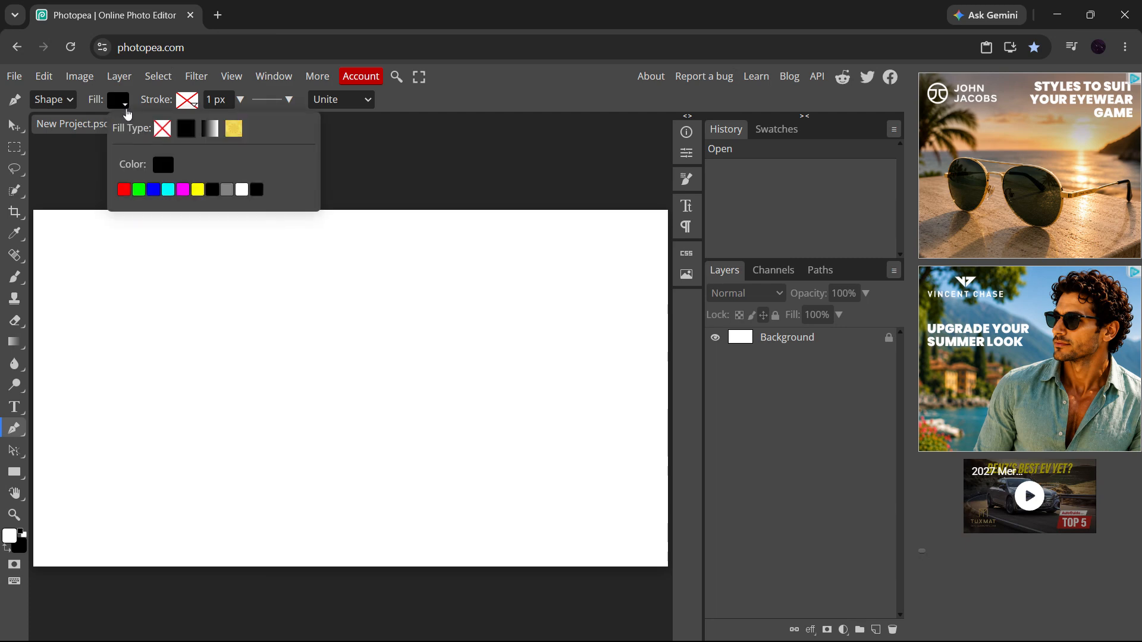
{"action": "left_click", "coordinate": [162, 129]}
{"action": "left_click", "coordinate": [188, 102]}
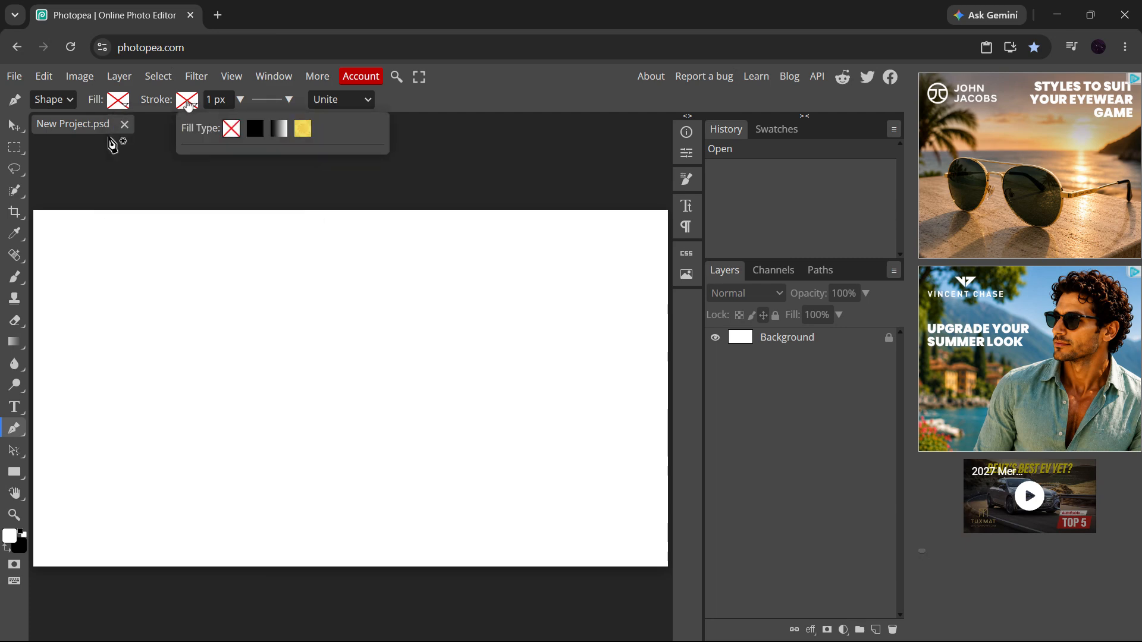
{"action": "left_click", "coordinate": [255, 129]}
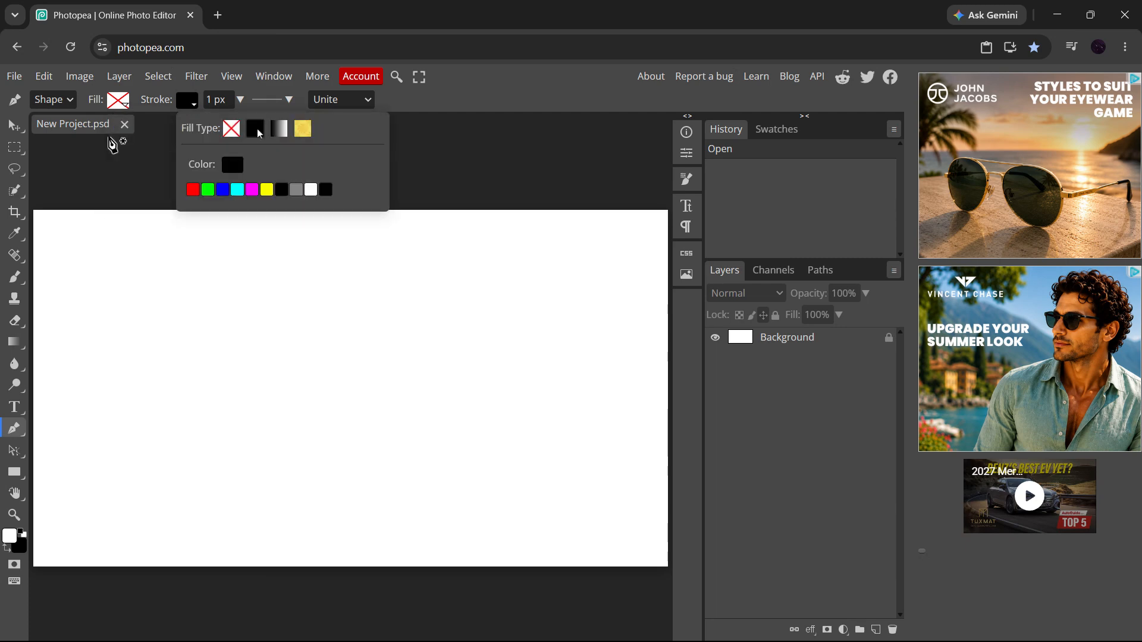
{"action": "left_click", "coordinate": [239, 103]}
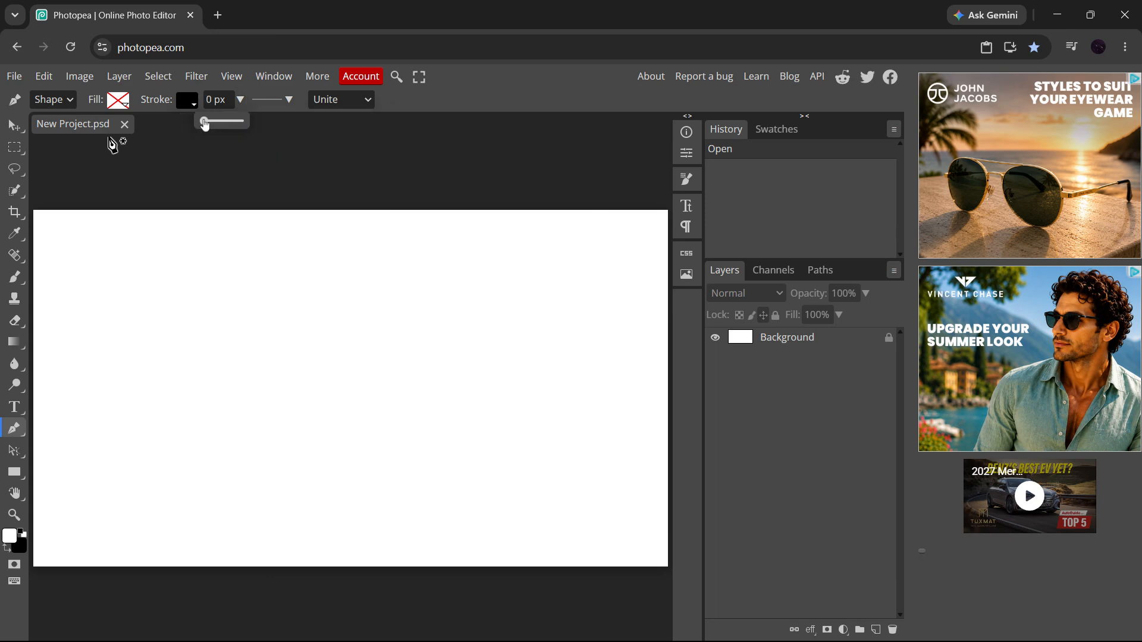
{"action": "left_click_drag", "start_coordinate": [204, 123], "coordinate": [218, 124]}
{"action": "left_click", "coordinate": [289, 100]}
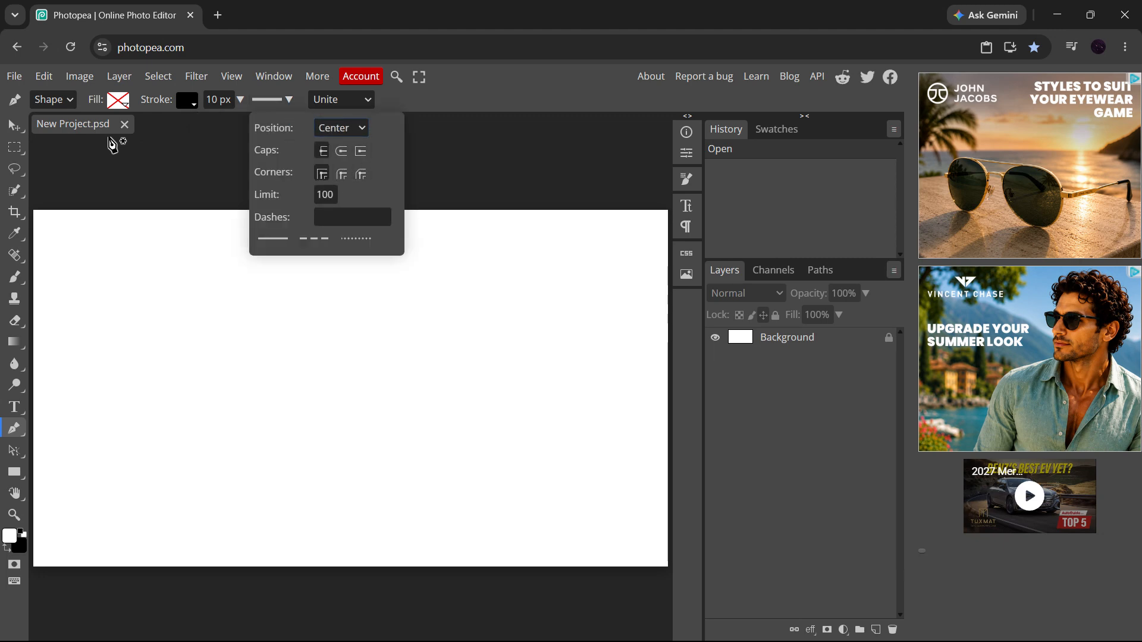
{"action": "left_click", "coordinate": [289, 100]}
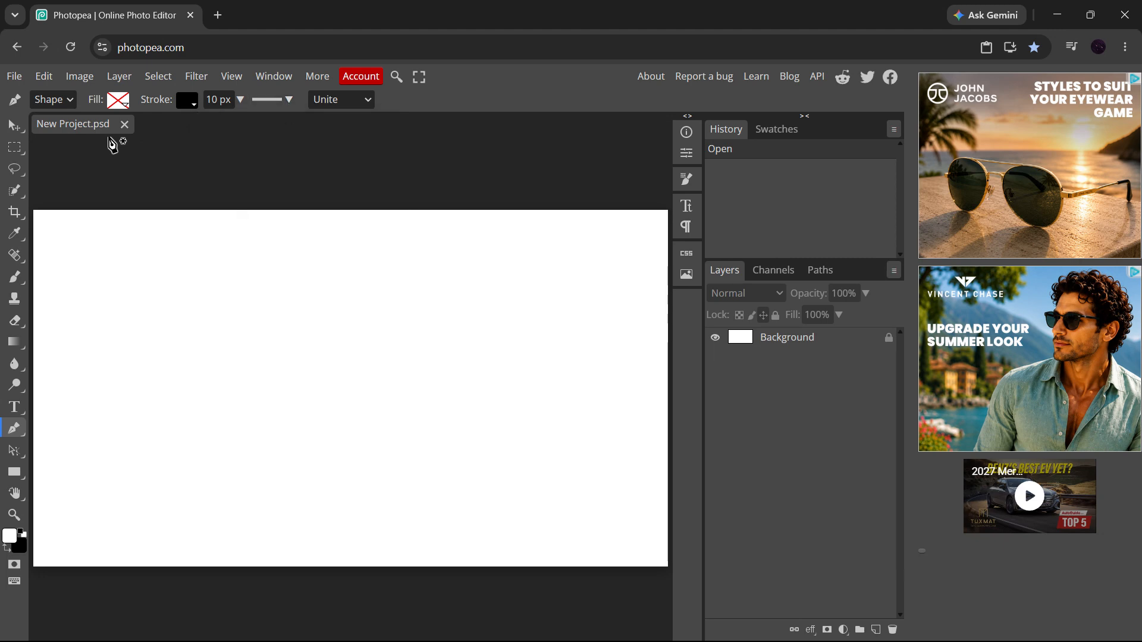
Draw an open path on the canvas's left half with a straight horizontal top edge and an inward-curving right edge
{"action": "left_click", "coordinate": [132, 273]}
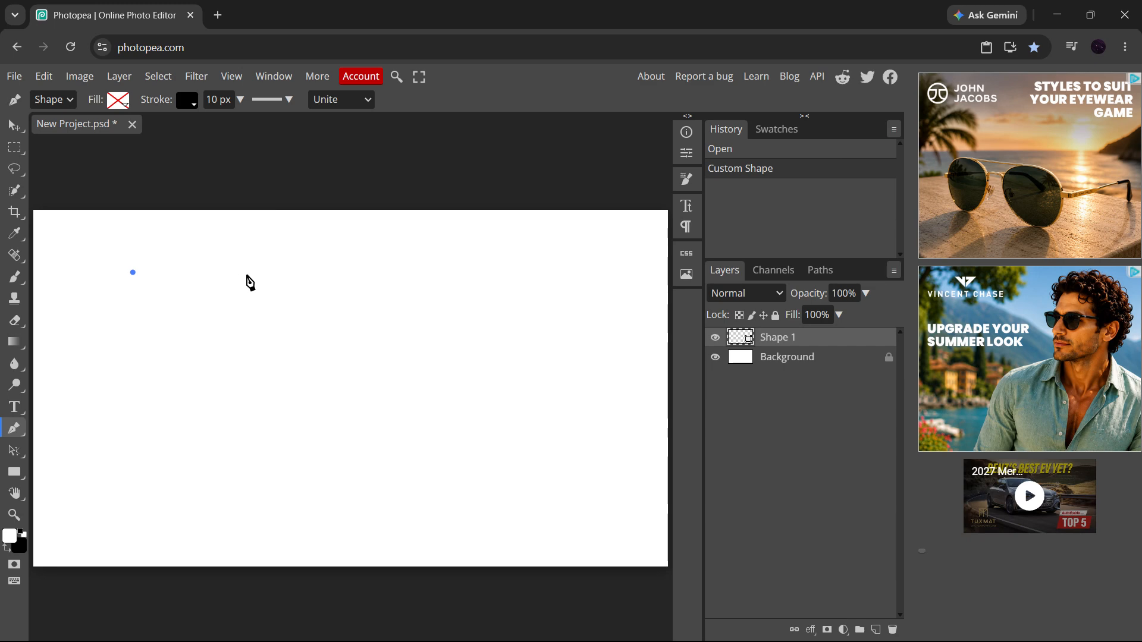
{"action": "left_click", "coordinate": [319, 273]}
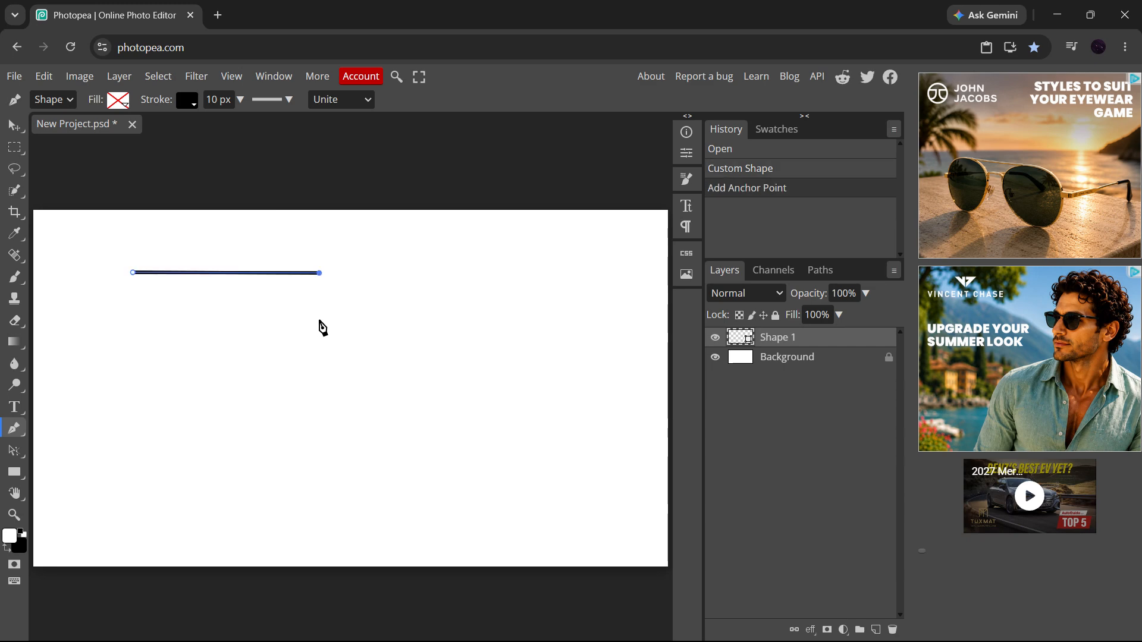
{"action": "left_click", "coordinate": [320, 438]}
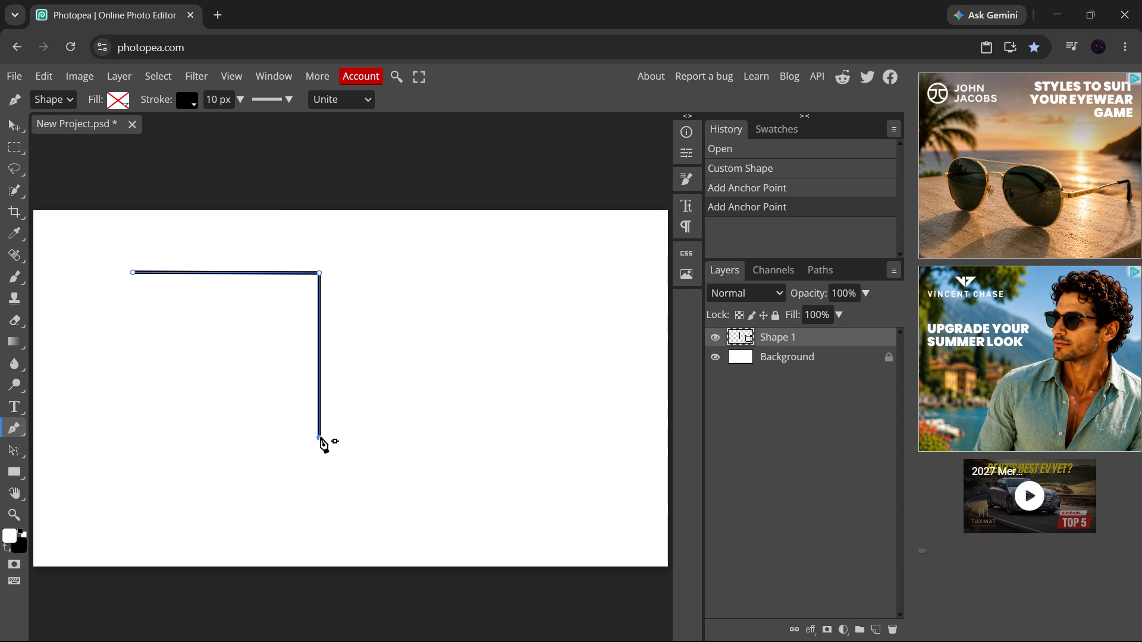
{"action": "left_click_drag", "start_coordinate": [320, 439], "coordinate": [386, 527]}
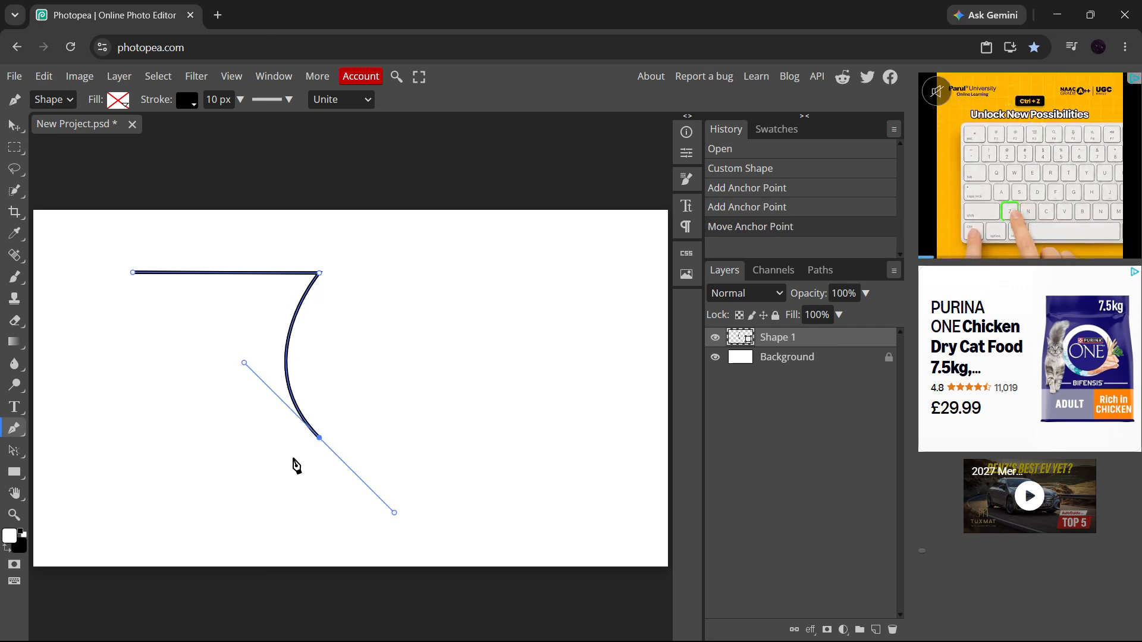
Add an anchor point at the path's lower-left corner, level with the end of the curved edge
{"action": "left_click", "coordinate": [145, 445]}
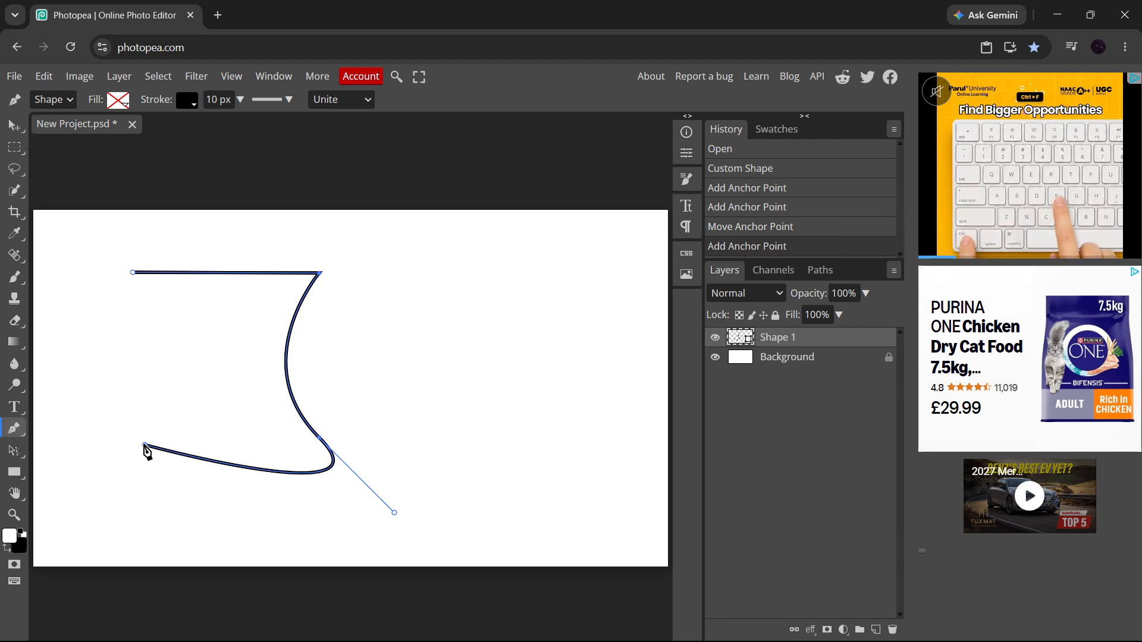
{"action": "key", "text": "ctrl+z"}
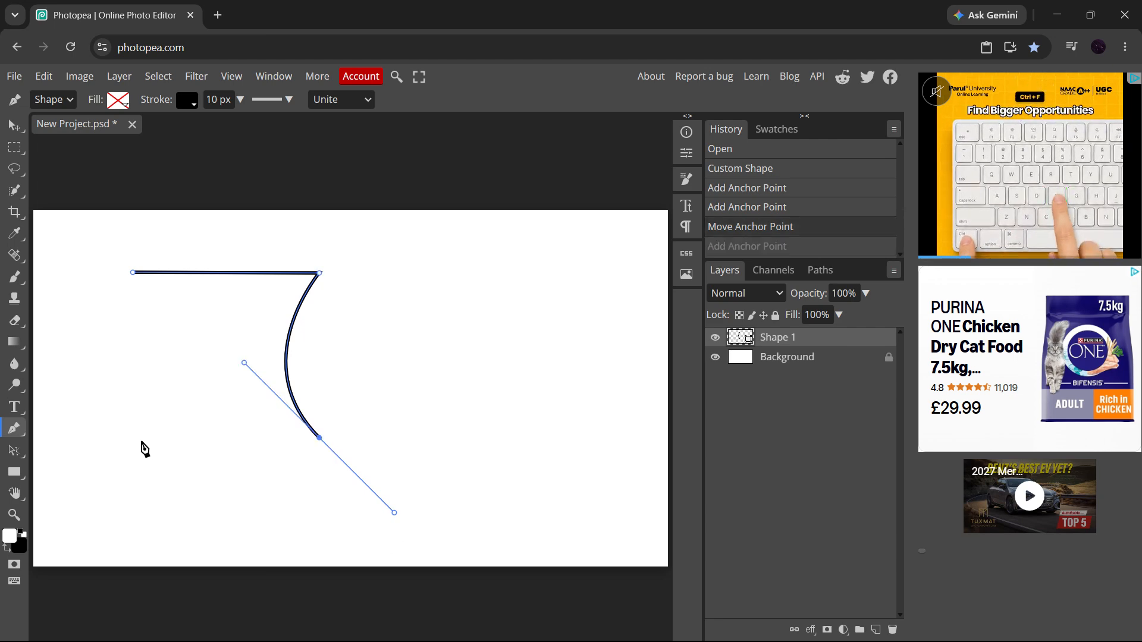
{"action": "left_click", "coordinate": [143, 438]}
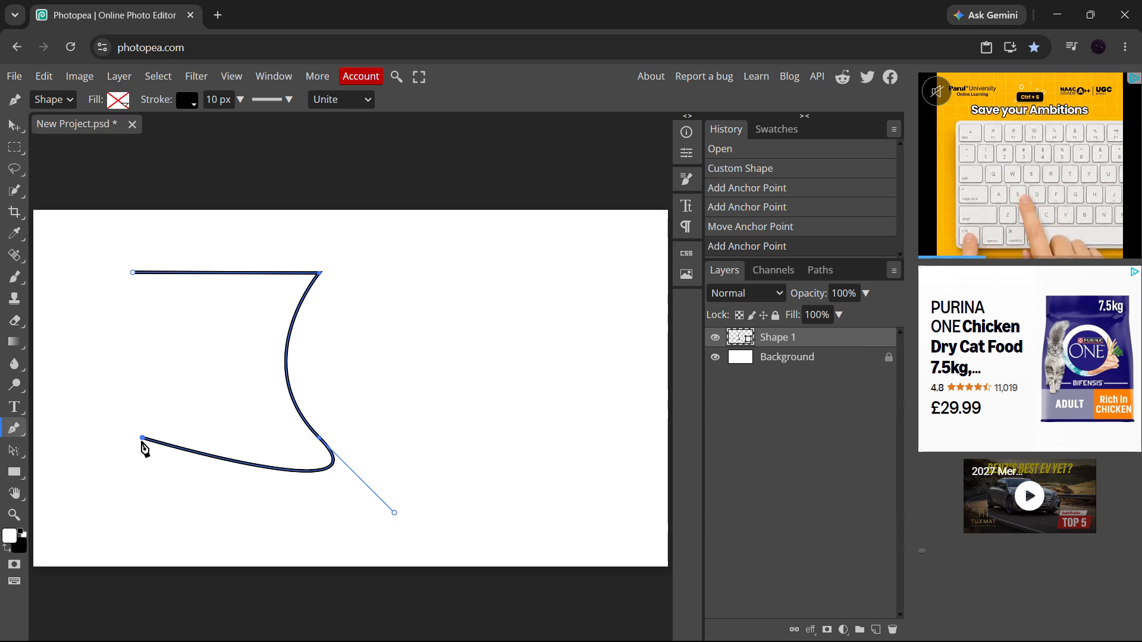
Close the path by joining the lower-left anchor to its starting point
{"action": "left_click", "coordinate": [132, 275]}
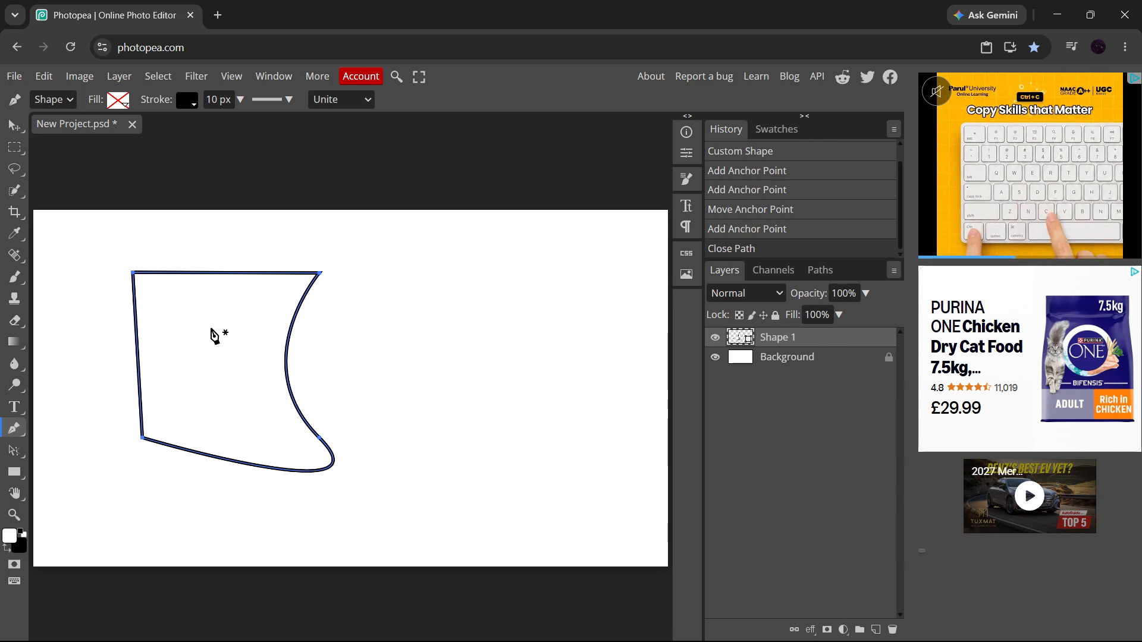
{"action": "key", "text": "ctrl+z"}
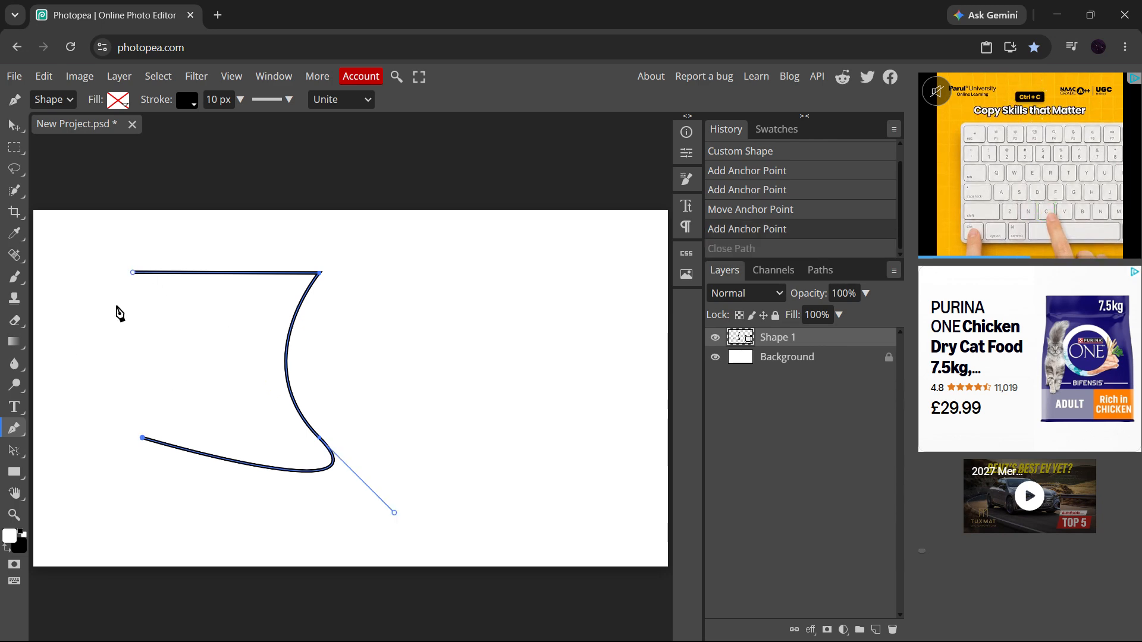
{"action": "scroll", "coordinate": [116, 315], "scroll_direction": "up", "scroll_amount": 6}
{"action": "scroll", "coordinate": [116, 330], "scroll_direction": "down", "scroll_amount": 4}
{"action": "scroll", "coordinate": [116, 324], "scroll_direction": "down", "scroll_amount": 5}
{"action": "scroll", "coordinate": [111, 315], "scroll_direction": "up", "scroll_amount": 5}
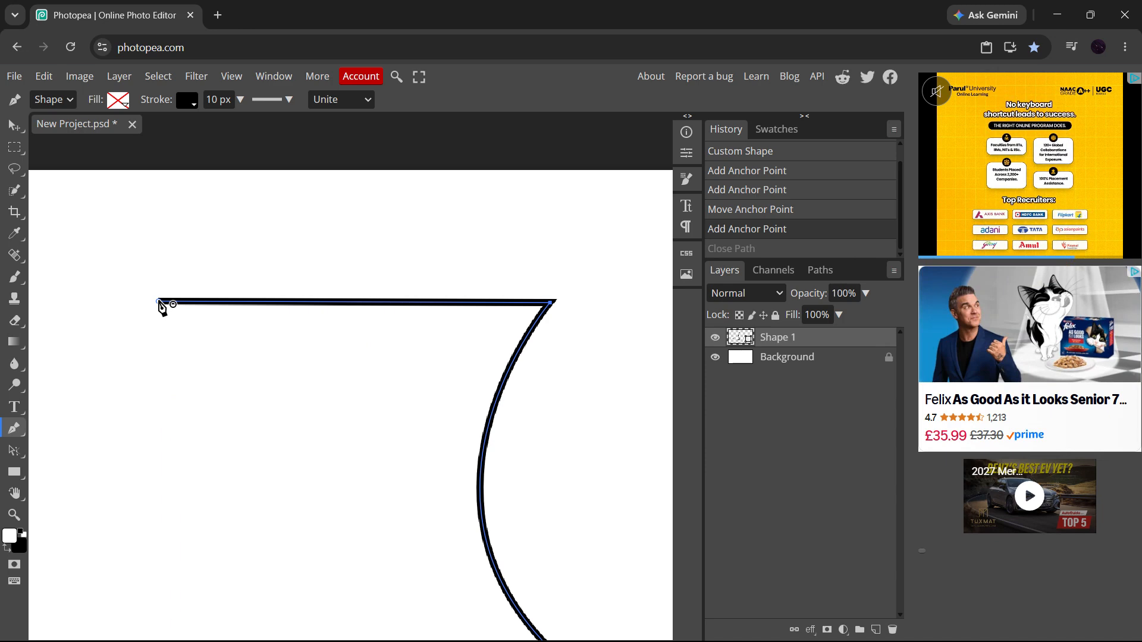
{"action": "left_click", "coordinate": [161, 304]}
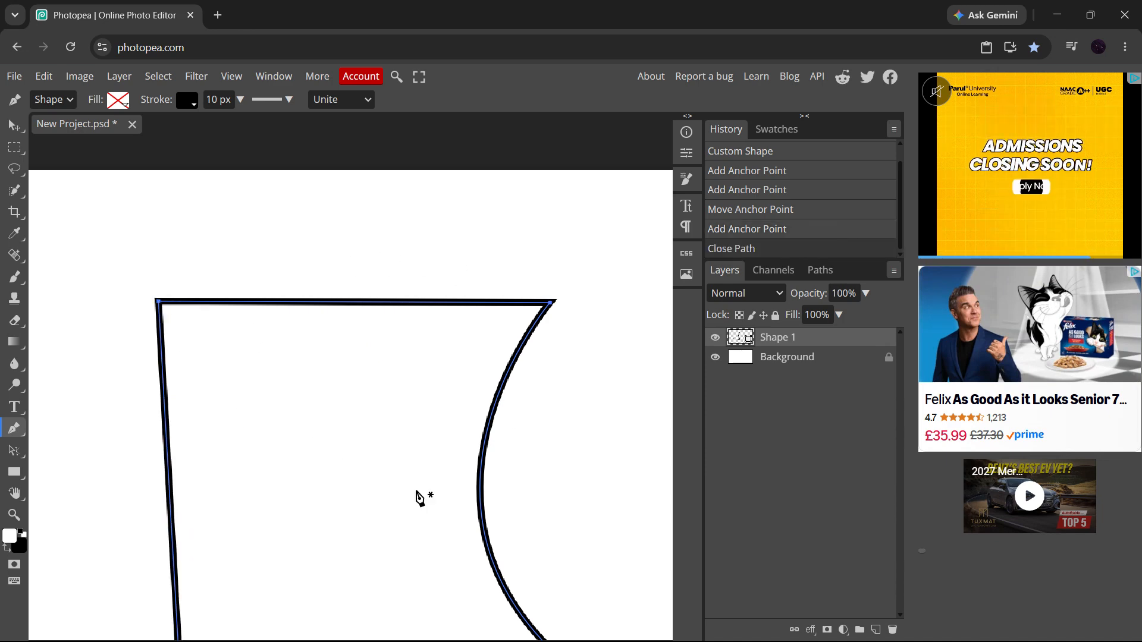
{"action": "scroll", "coordinate": [429, 497], "scroll_direction": "down", "scroll_amount": 5}
{"action": "scroll", "coordinate": [428, 497], "scroll_direction": "down", "scroll_amount": 1}
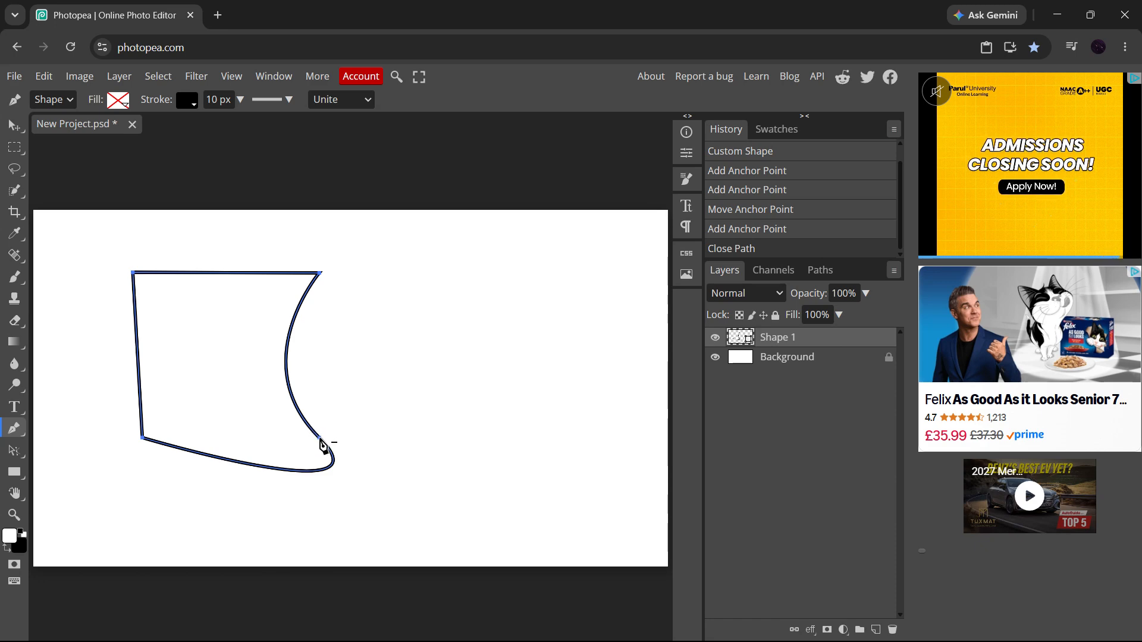
Delete the shape's lower-right anchor point and undo the additional anchor deletion
{"action": "left_click_drag", "start_coordinate": [322, 443], "coordinate": [381, 232]}
{"action": "key", "text": "ctrl+z"}
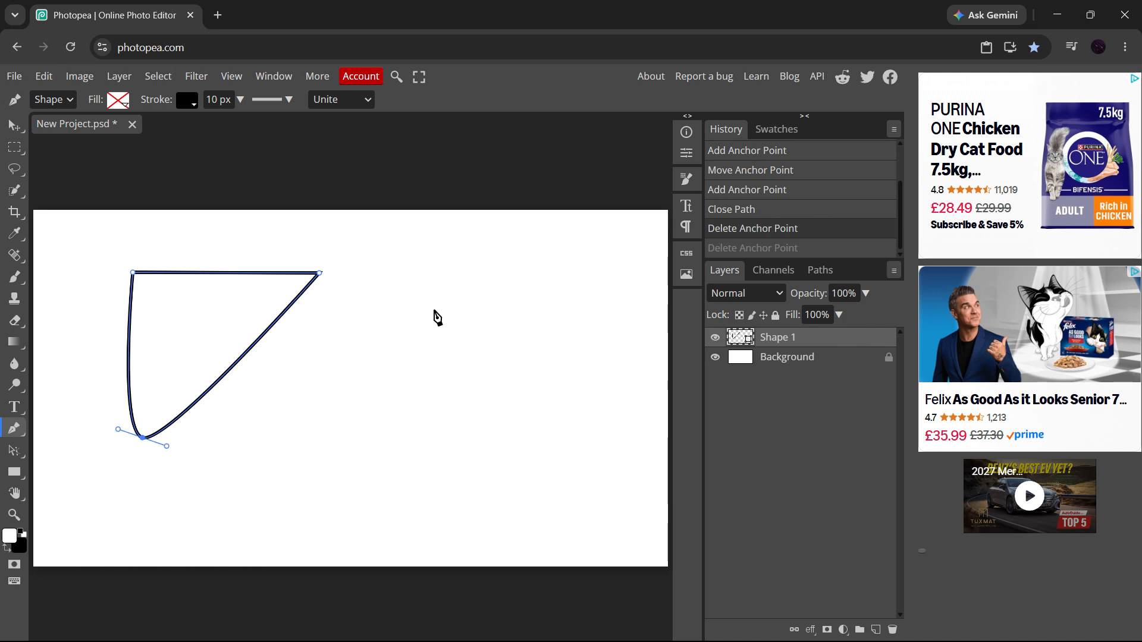
Activate the Rectangle tool and fill the selected pen shape with solid black
{"action": "key", "text": "u"}
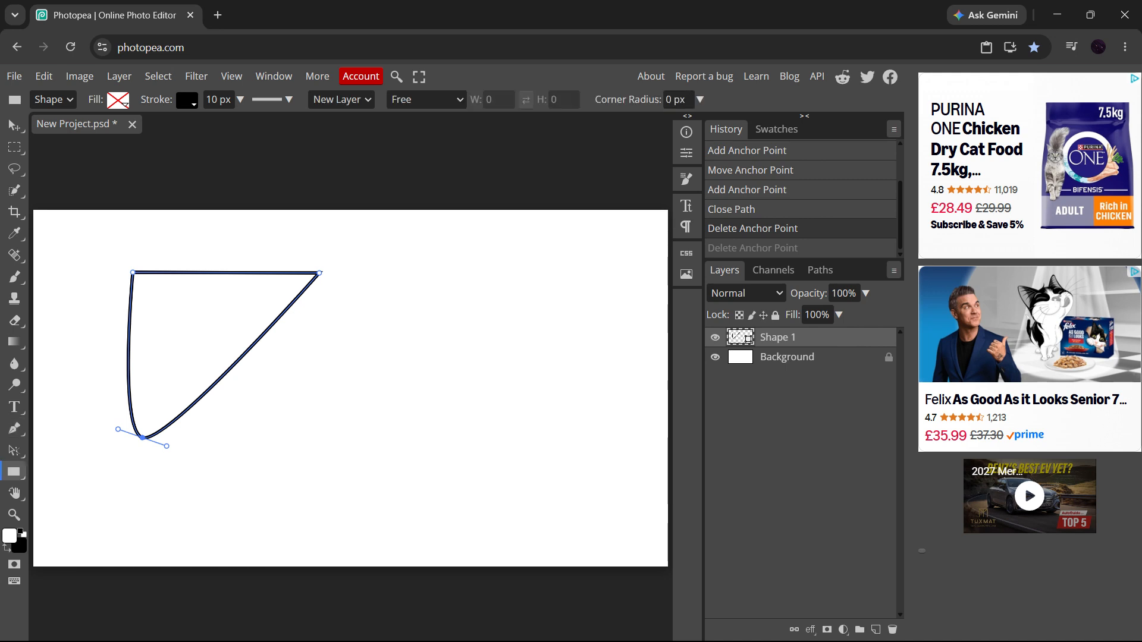
{"action": "right_click", "coordinate": [15, 473]}
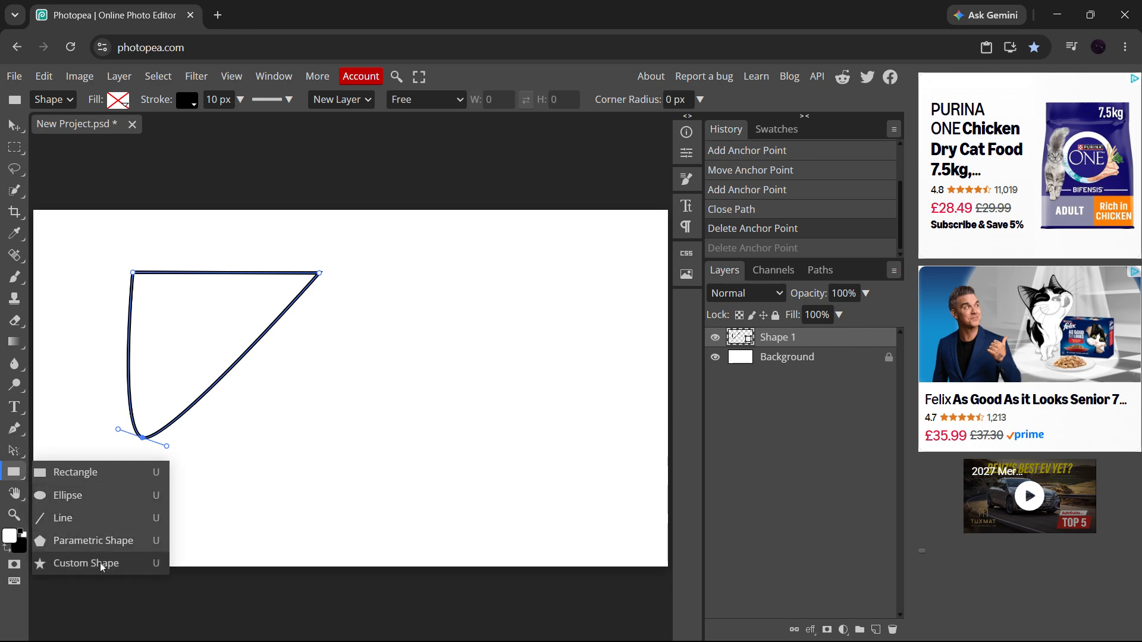
{"action": "left_click", "coordinate": [106, 482]}
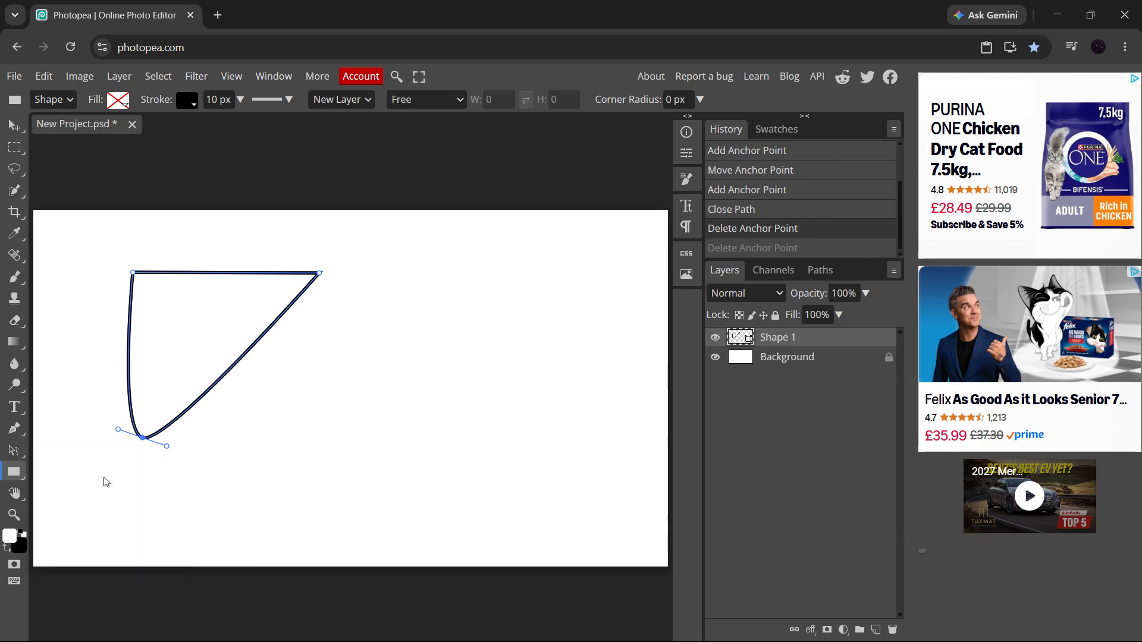
{"action": "left_click", "coordinate": [116, 101]}
{"action": "left_click", "coordinate": [116, 109]}
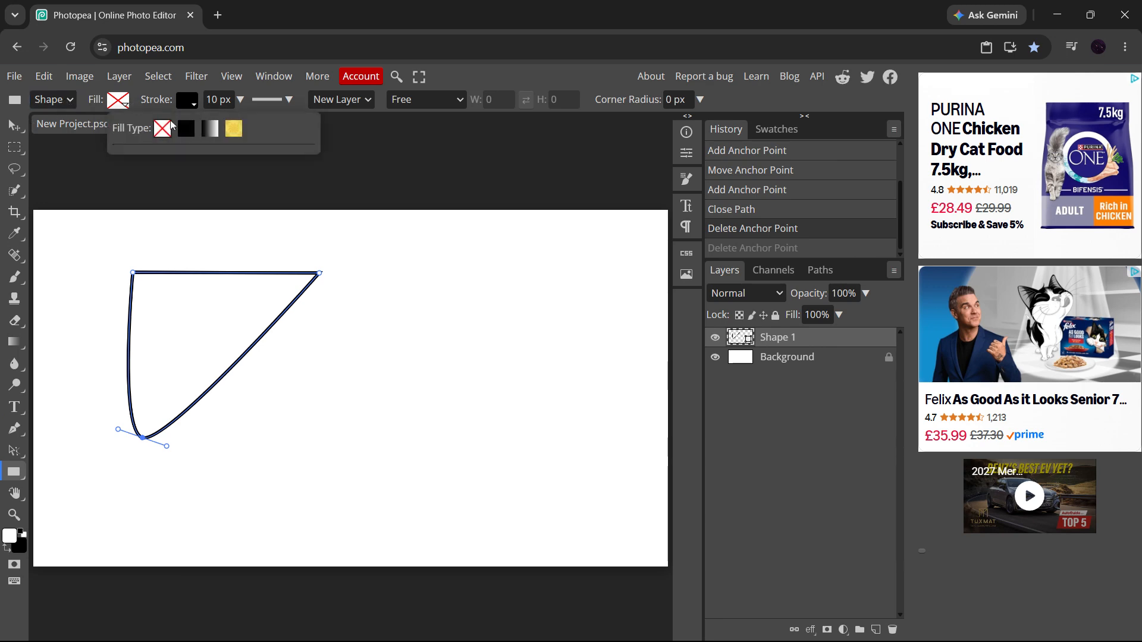
{"action": "left_click", "coordinate": [185, 130]}
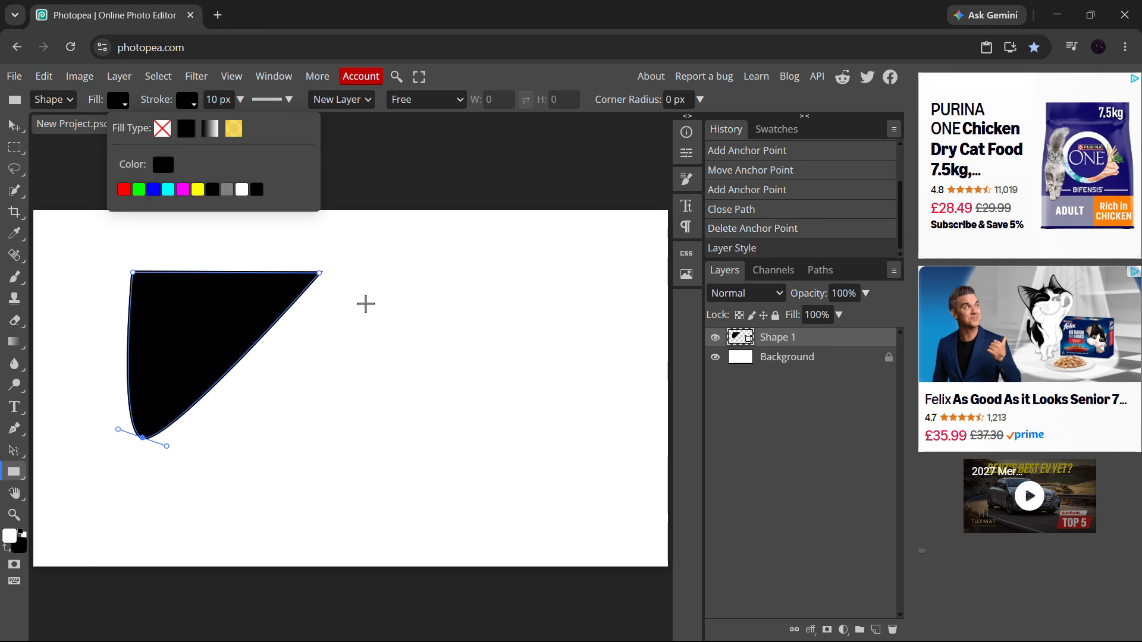
Draw a large black square to the right of the pen shape and a small rectangle inside it
{"action": "left_click", "coordinate": [15, 474]}
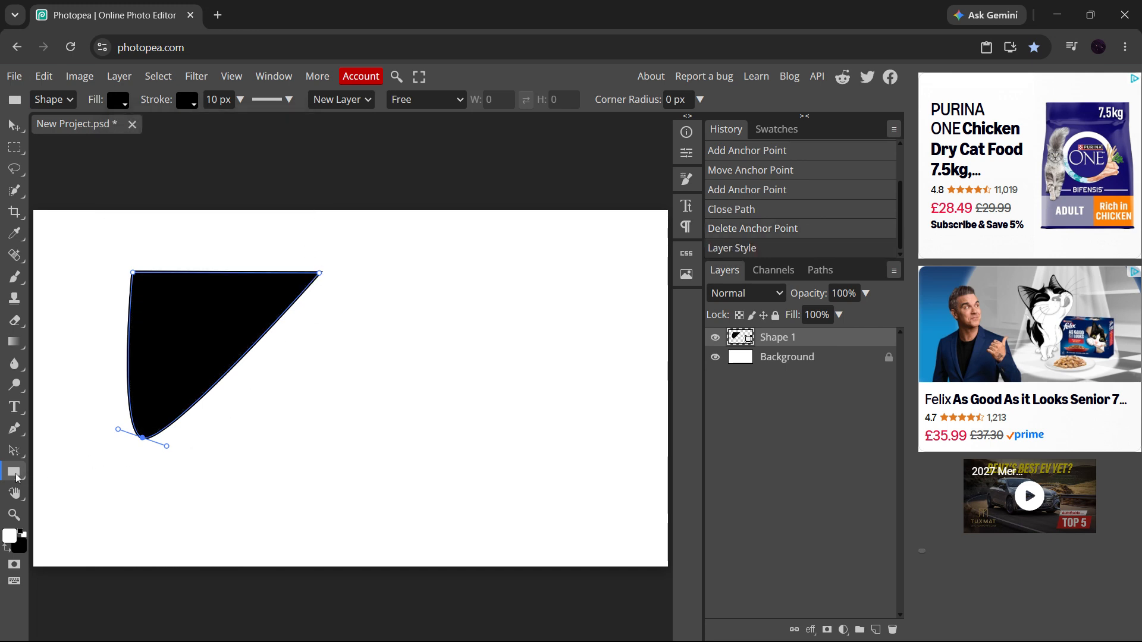
{"action": "left_click_drag", "start_coordinate": [374, 280], "coordinate": [624, 462]}
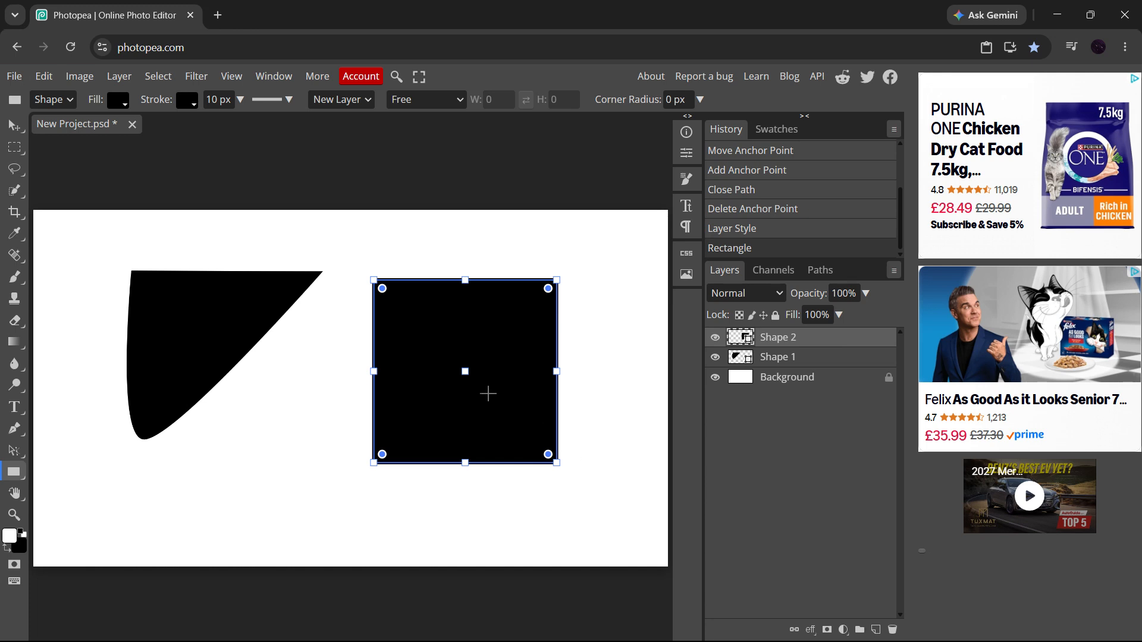
{"action": "left_click_drag", "start_coordinate": [457, 388], "coordinate": [423, 352]}
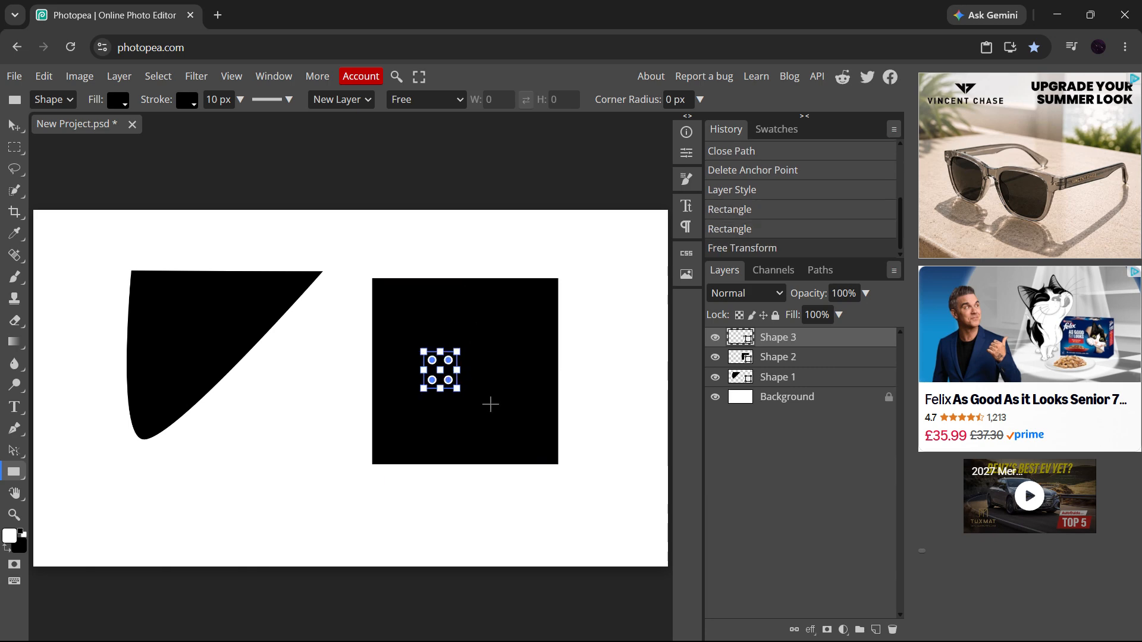
Undo the small rectangle inside the black square and move the square to the canvas's lower-left corner
{"action": "key", "text": "ctrl+z"}
{"action": "key", "text": "ctrl+z"}
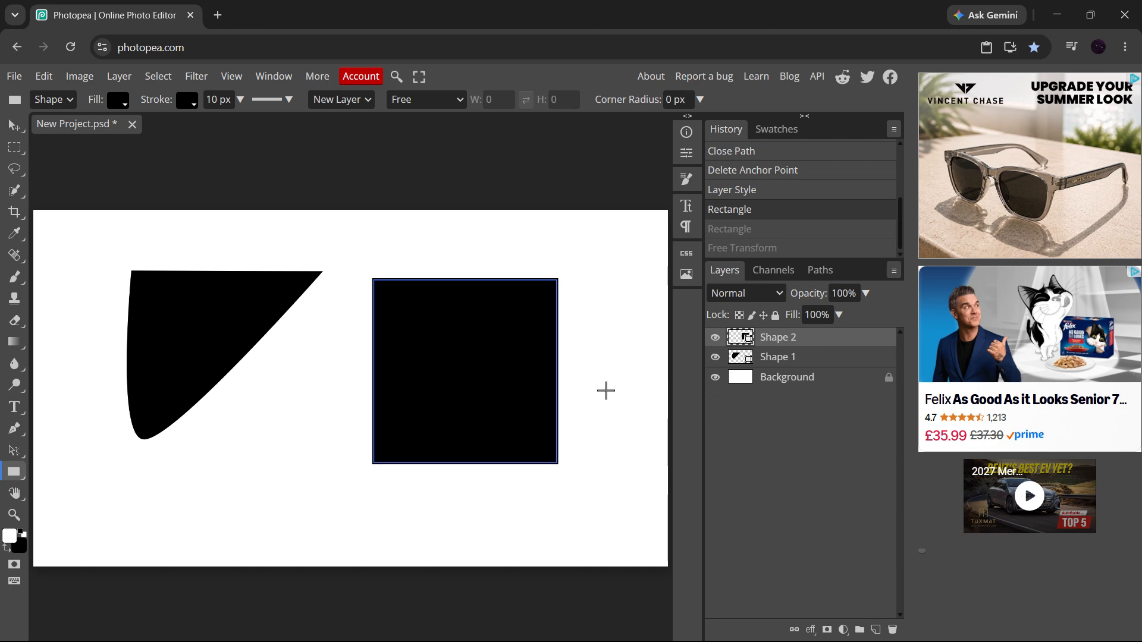
{"action": "key", "text": "v"}
{"action": "left_click_drag", "start_coordinate": [491, 360], "coordinate": [140, 493]}
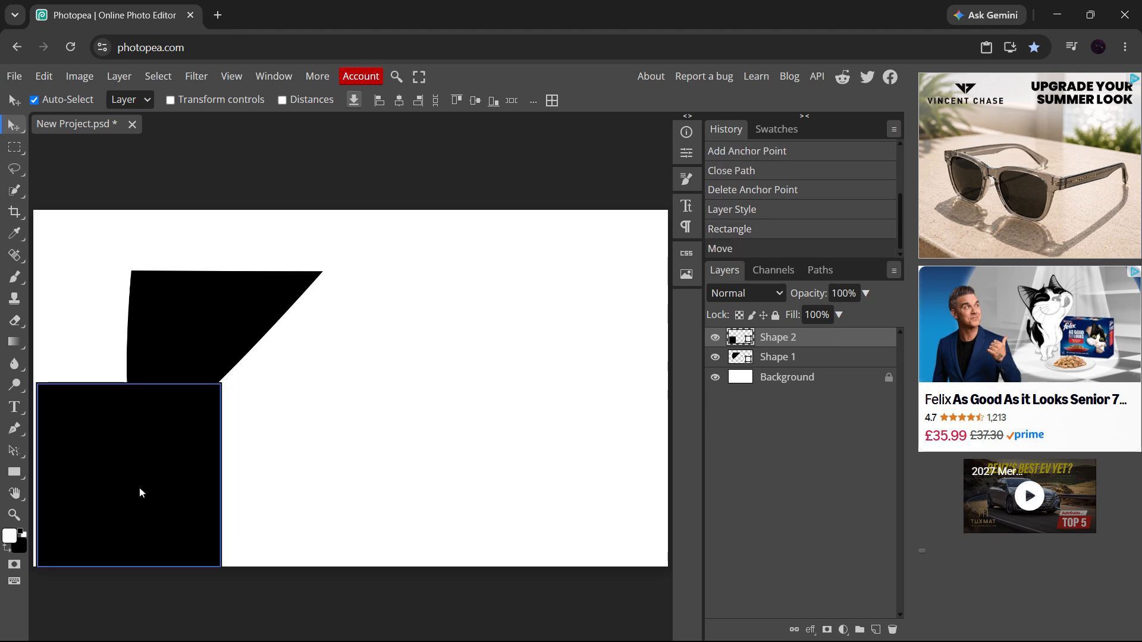
Move the black pen shape to the canvas's upper-left corner, keeping the Move tool active
{"action": "left_click_drag", "start_coordinate": [199, 339], "coordinate": [115, 290]}
{"action": "left_click", "coordinate": [13, 128]}
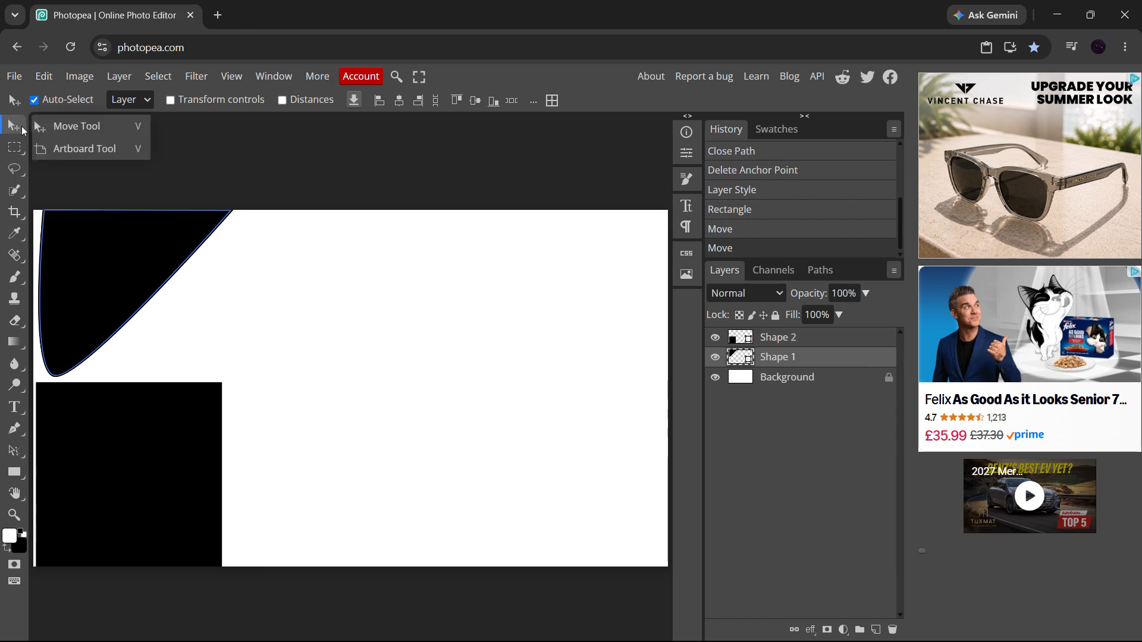
{"action": "left_click", "coordinate": [64, 128]}
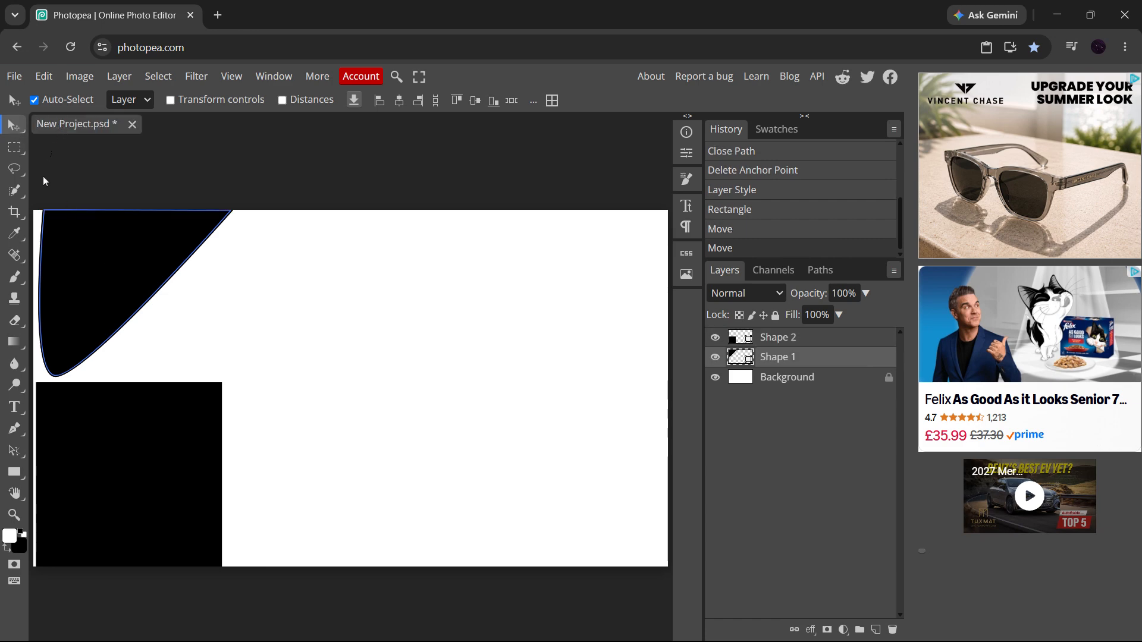
Draw a solid black circle with the Ellipse tool and move it to the centre of the canvas
{"action": "left_click", "coordinate": [14, 472]}
{"action": "left_click", "coordinate": [57, 496]}
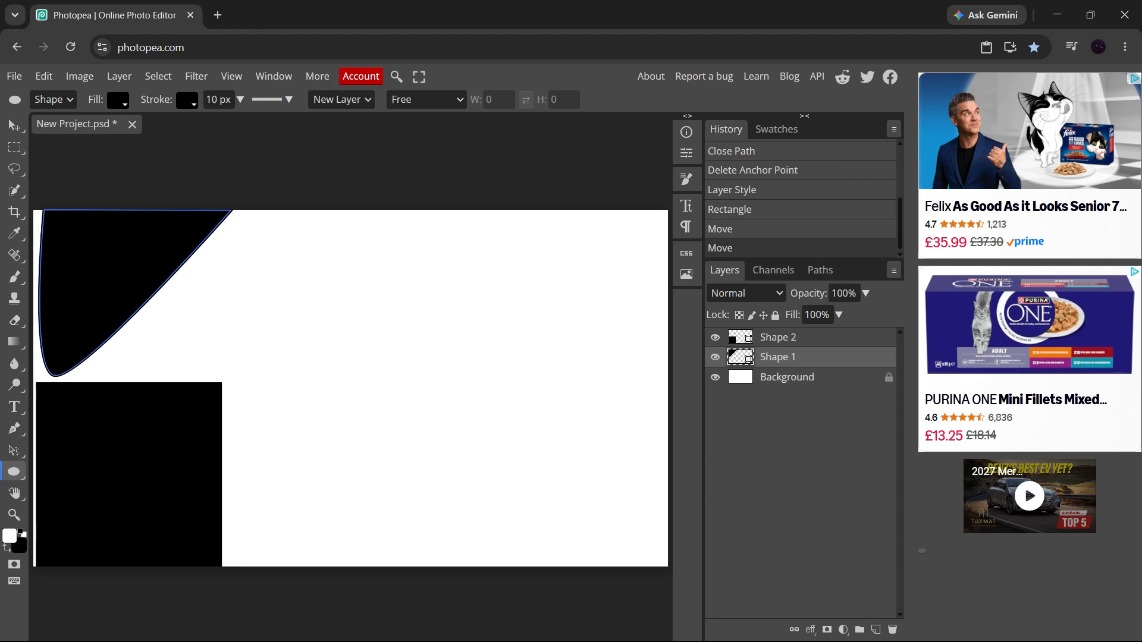
{"action": "key", "text": "v"}
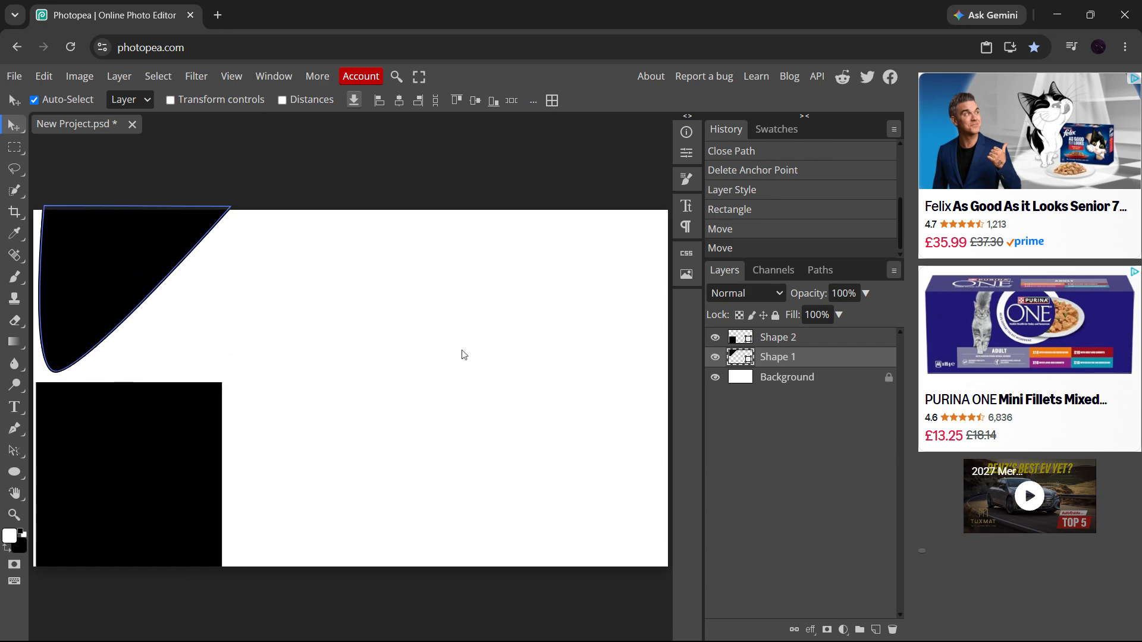
{"action": "left_click_drag", "start_coordinate": [461, 349], "coordinate": [507, 414]}
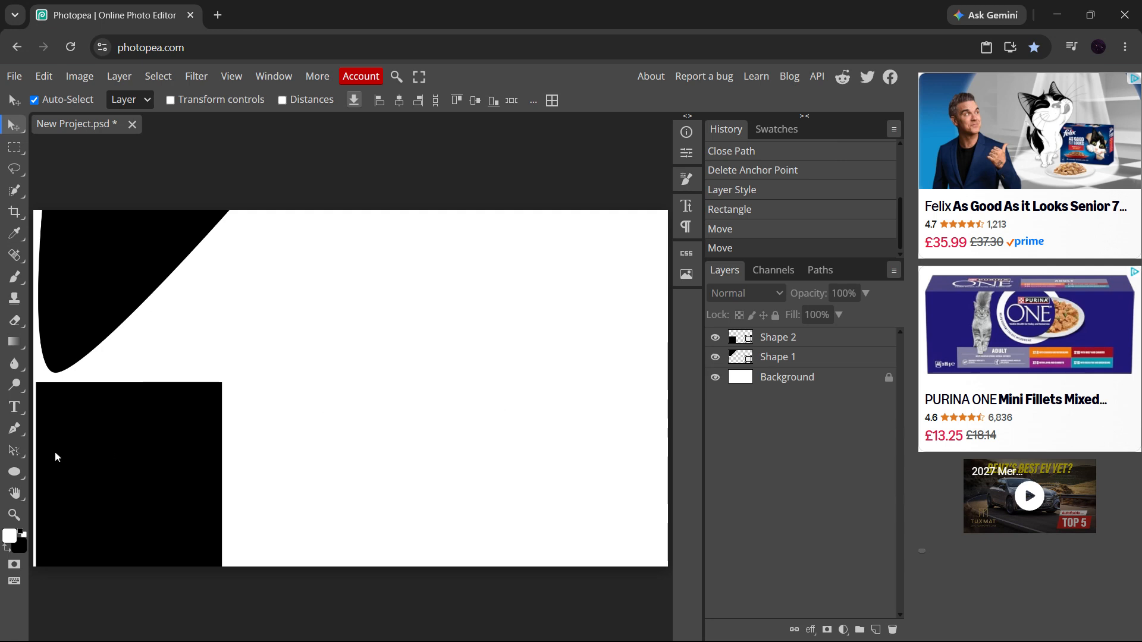
{"action": "left_click", "coordinate": [15, 473]}
{"action": "left_click_drag", "start_coordinate": [384, 326], "coordinate": [562, 473]}
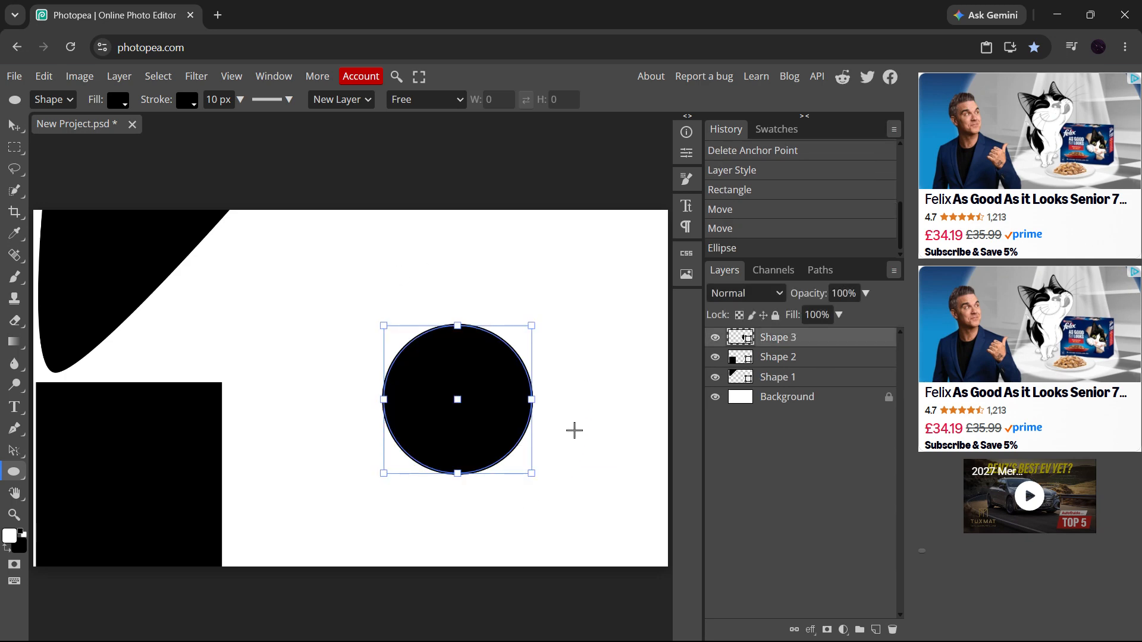
{"action": "key", "text": "v"}
{"action": "left_click_drag", "start_coordinate": [479, 425], "coordinate": [371, 413]}
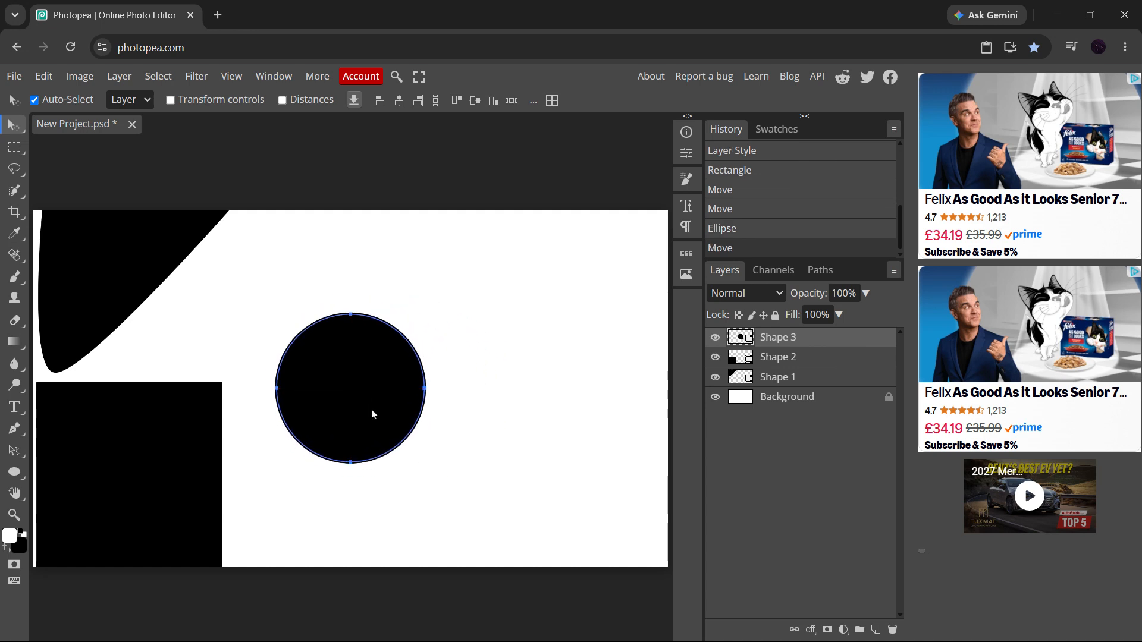
Review the SVG export settings and preview for the project, close them without saving, and deselect the circle
{"action": "left_click", "coordinate": [15, 76]}
{"action": "mouse_move", "coordinate": [70, 297]}
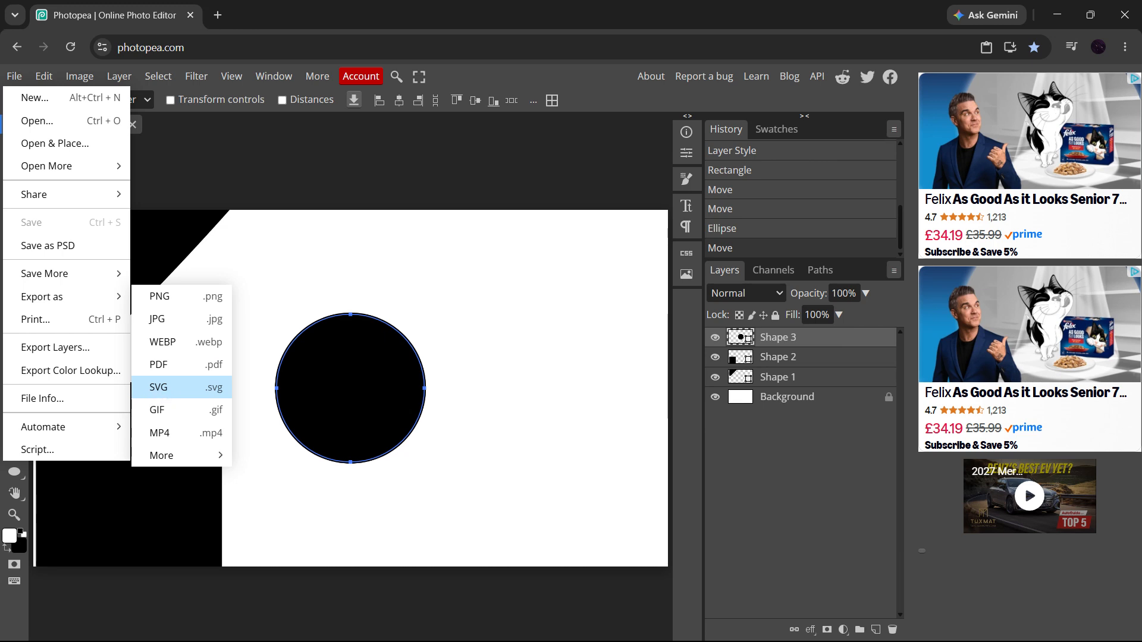
{"action": "left_click", "coordinate": [170, 387]}
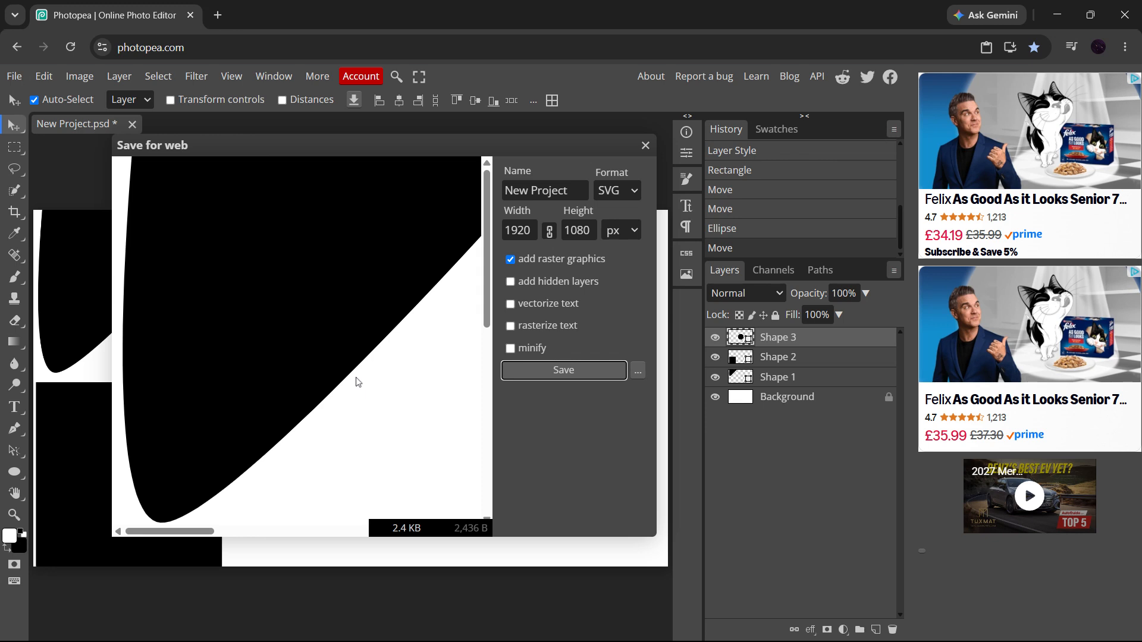
{"action": "scroll", "coordinate": [354, 386], "scroll_direction": "down", "scroll_amount": 5}
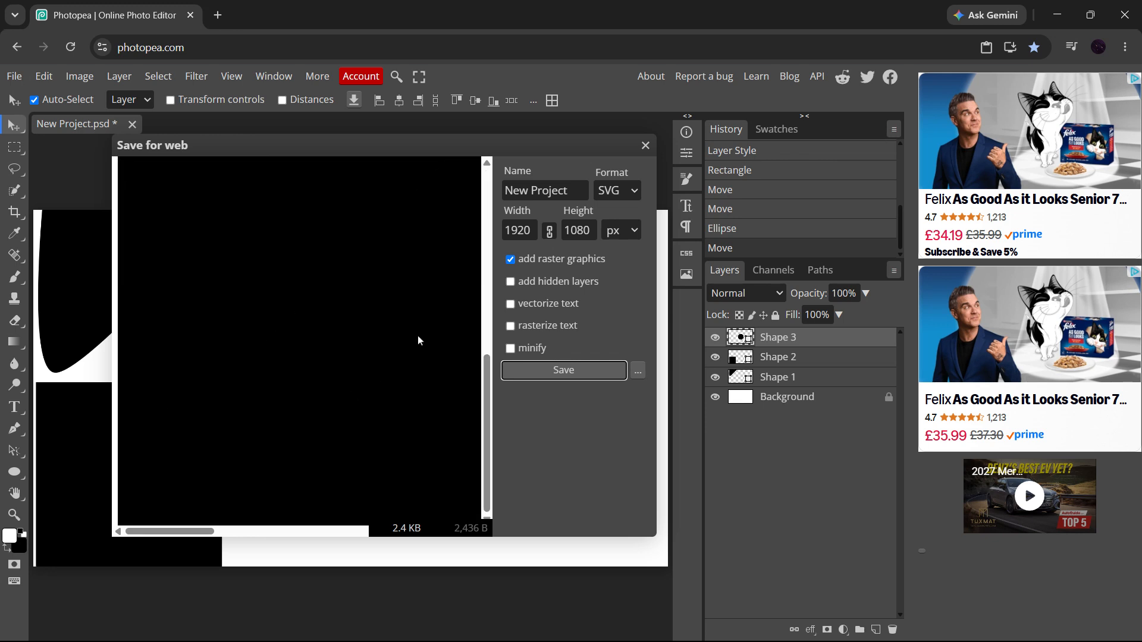
{"action": "left_click", "coordinate": [645, 146]}
{"action": "left_click", "coordinate": [14, 76]}
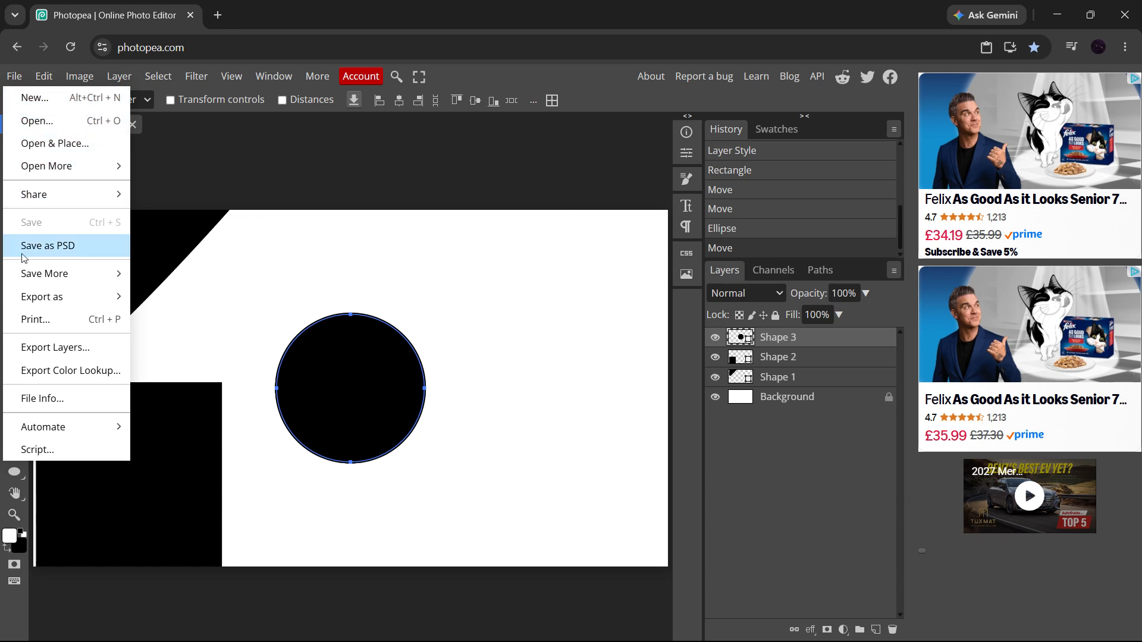
{"action": "left_click", "coordinate": [544, 387]}
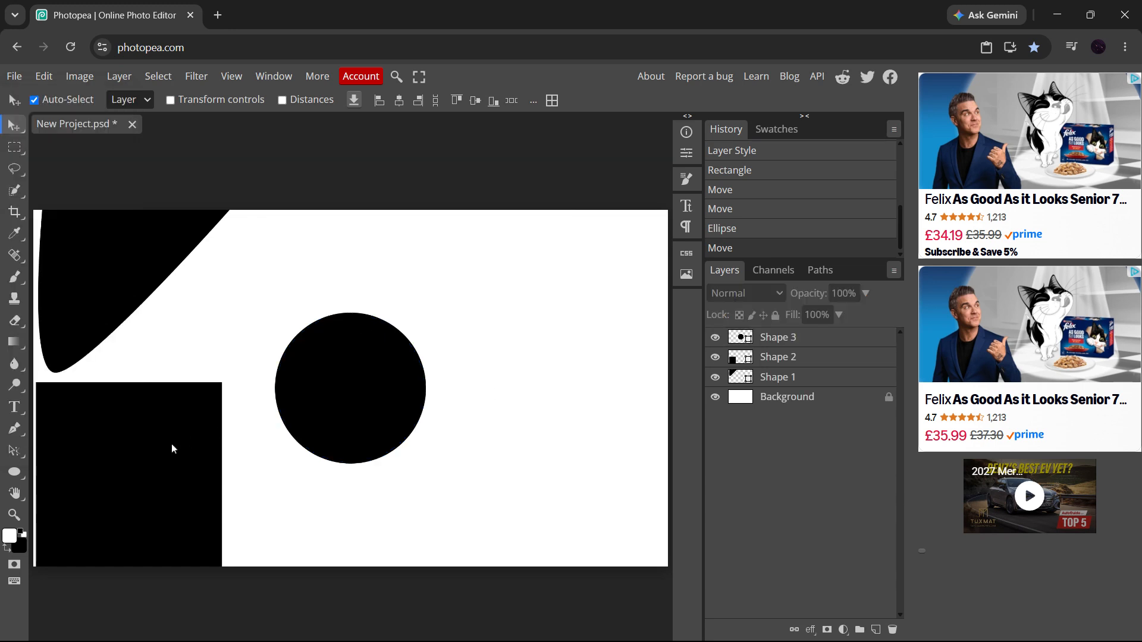
Move the square and the pen shape so they overlap below the circle, and select all three shapes
{"action": "left_click_drag", "start_coordinate": [172, 444], "coordinate": [374, 460]}
{"action": "left_click_drag", "start_coordinate": [130, 261], "coordinate": [290, 445]}
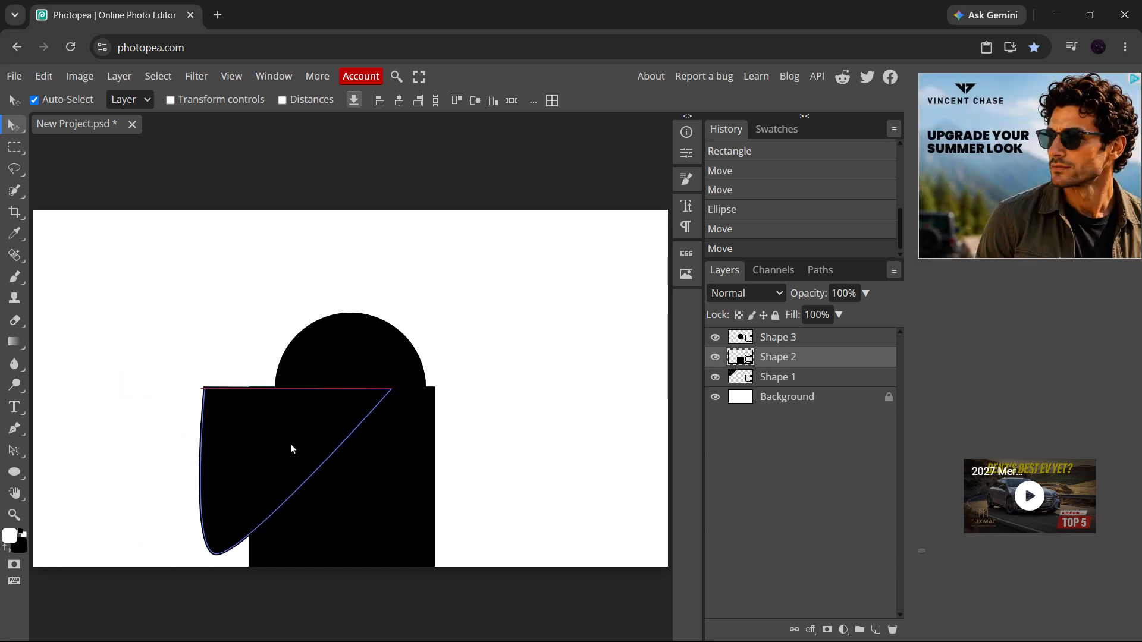
{"action": "left_click_drag", "start_coordinate": [112, 250], "coordinate": [425, 571]}
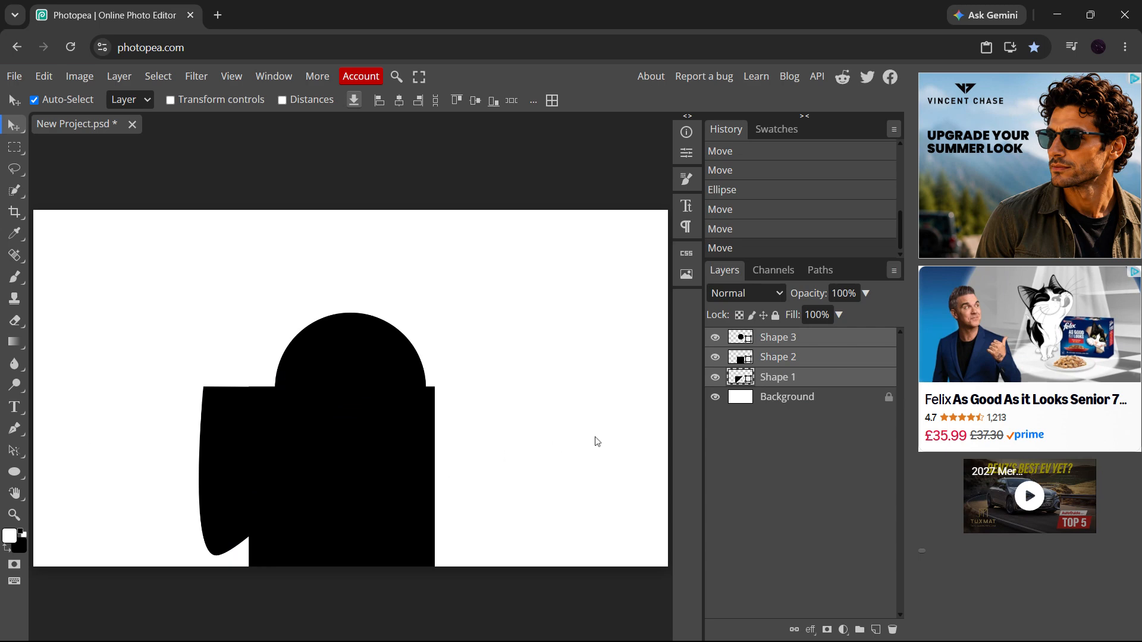